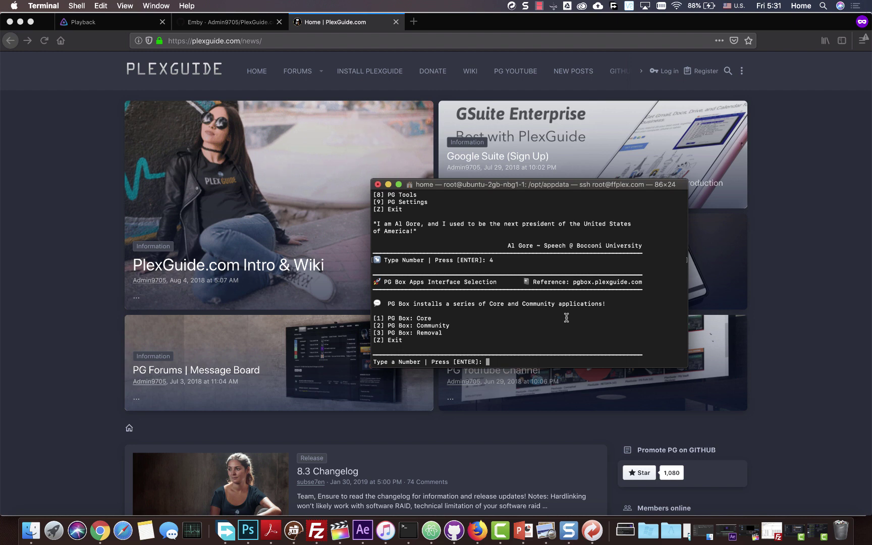
Open the PG Box Core app installer using PlexGuide's own Core Box version
{"action": "type", "text": "1"}
{"action": "key", "text": "Return"}
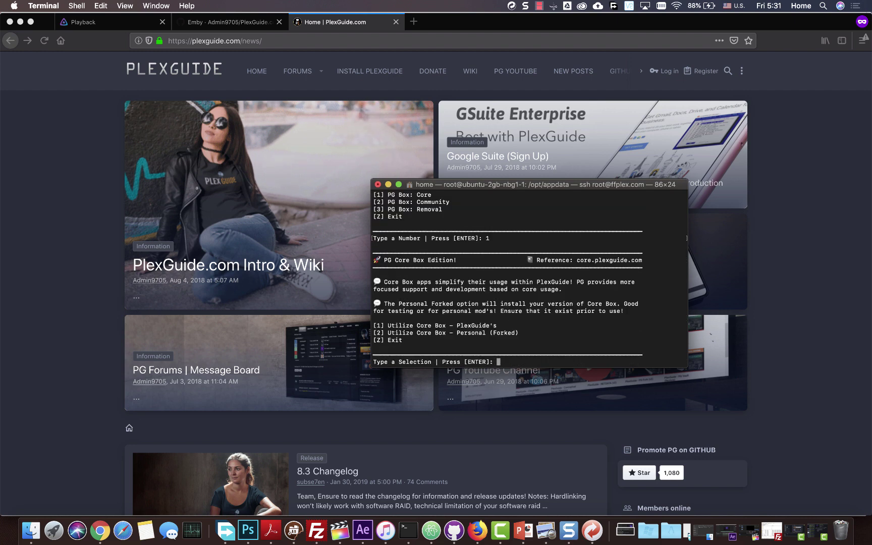
{"action": "type", "text": "1"}
{"action": "key", "text": "Return"}
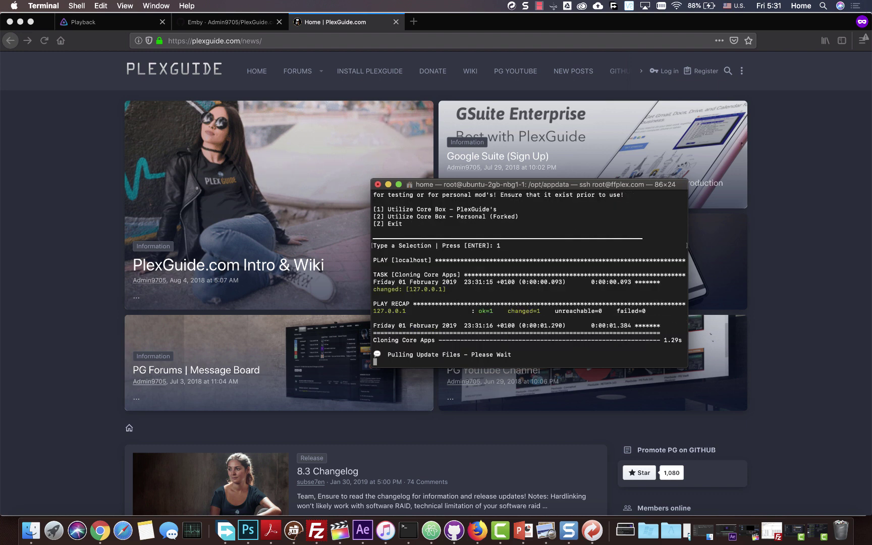
Queue emby for installation and deploy it, answering the cron backup schedule prompt
{"action": "type", "text": "em"}
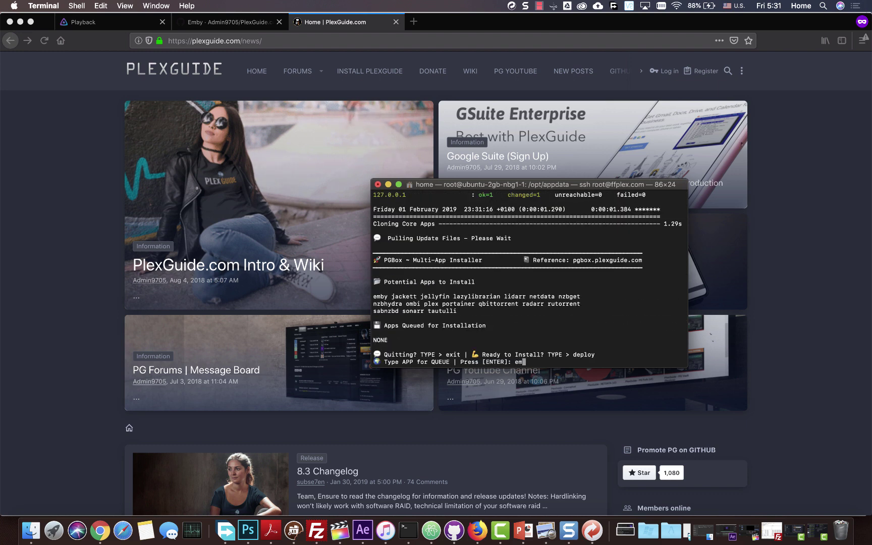
{"action": "type", "text": "by"}
{"action": "key", "text": "Return"}
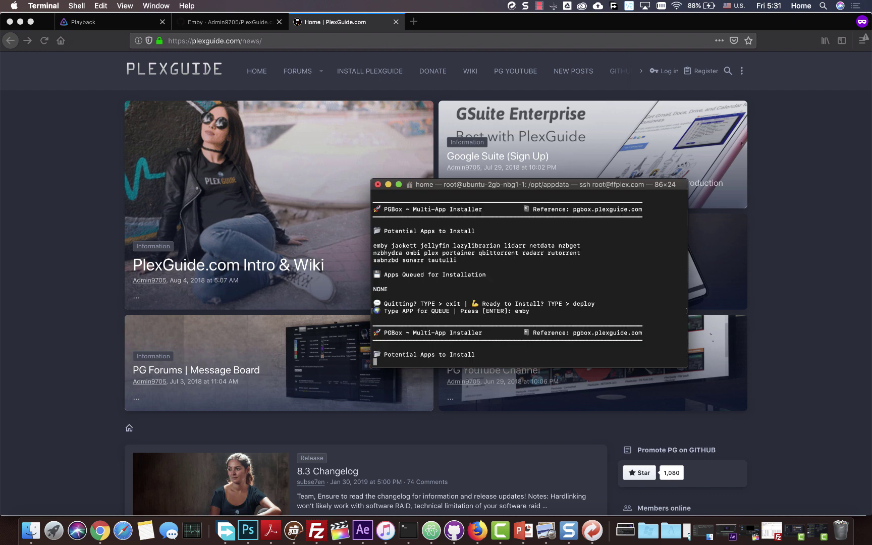
{"action": "type", "text": "deplo"}
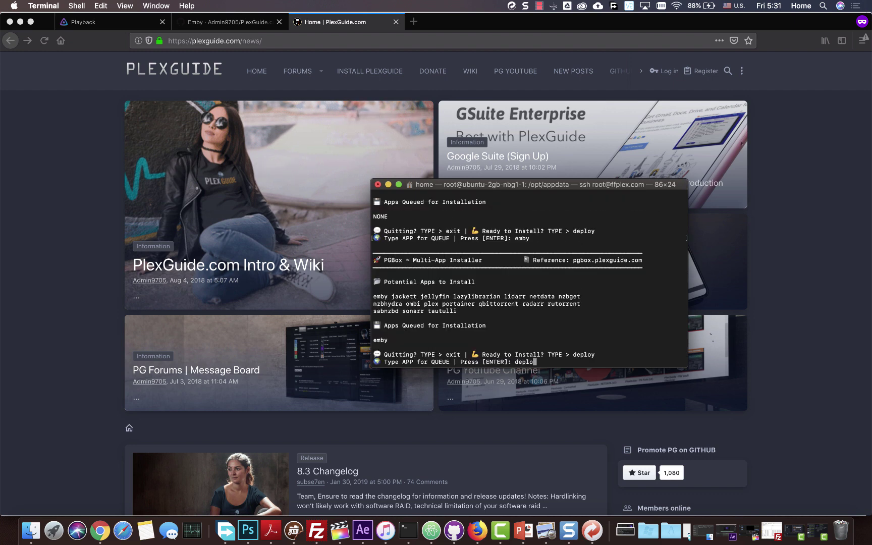
{"action": "type", "text": "y"}
{"action": "key", "text": "Return"}
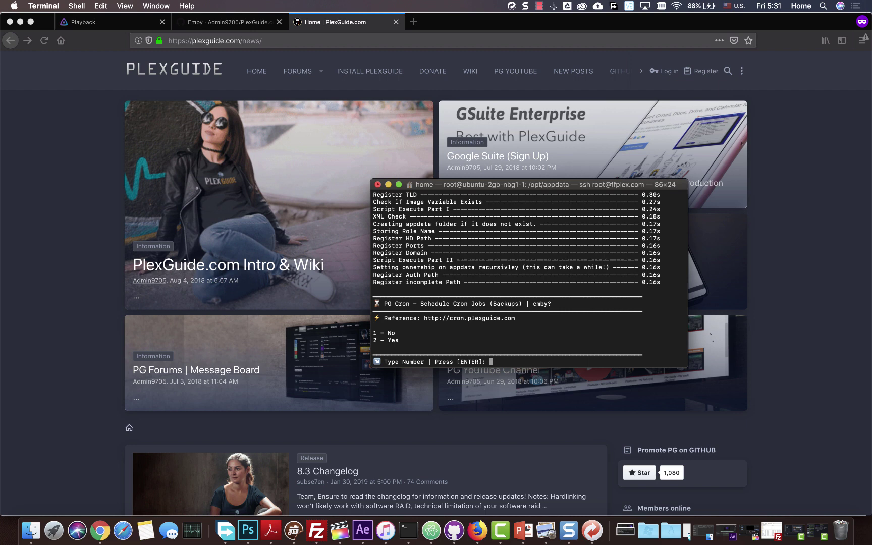
{"action": "key", "text": "Return"}
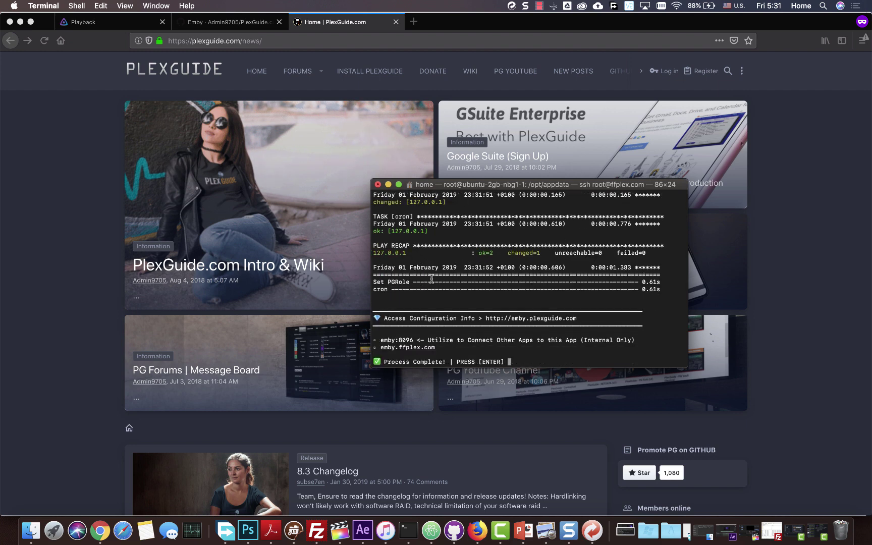
Switch to Firefox, load the Emby setup wizard at emby.ffplex.com and decline the site's notifications for now
{"action": "left_click", "coordinate": [135, 27]}
{"action": "left_click", "coordinate": [207, 40]}
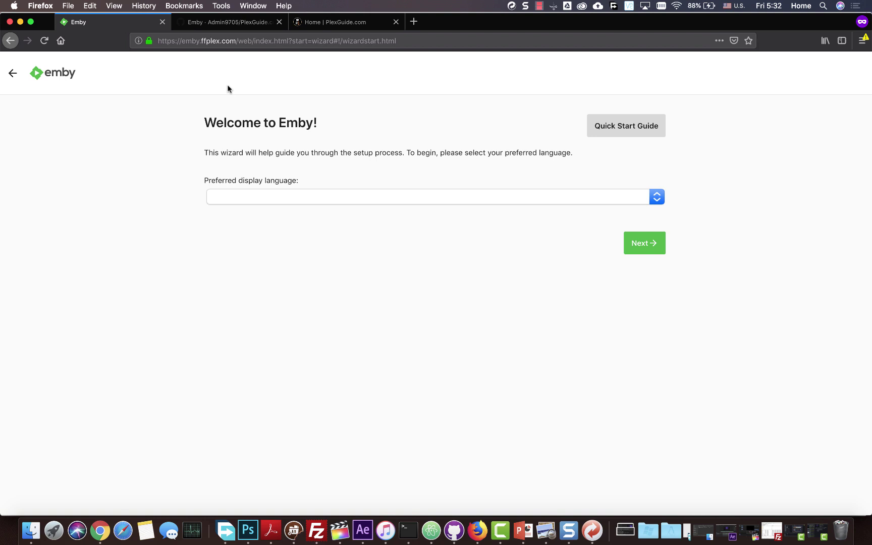
{"action": "left_click", "coordinate": [306, 199]}
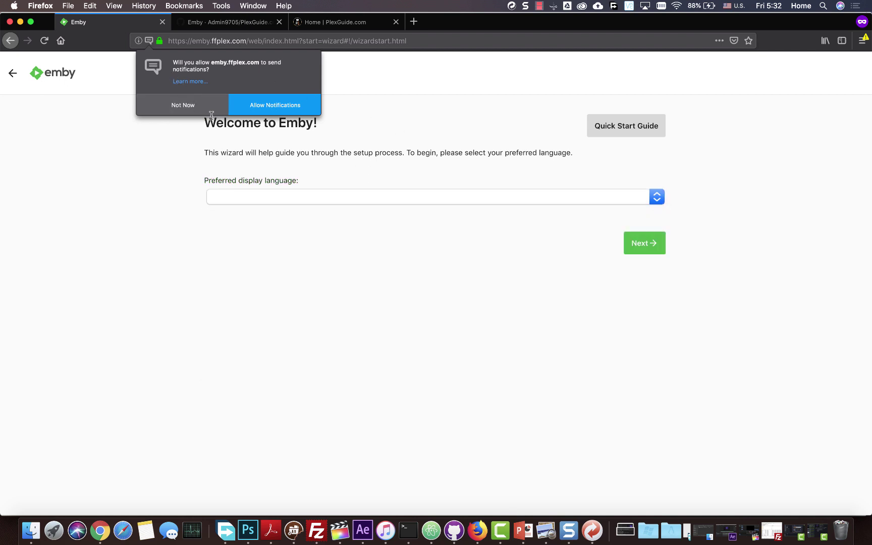
{"action": "left_click", "coordinate": [193, 108]}
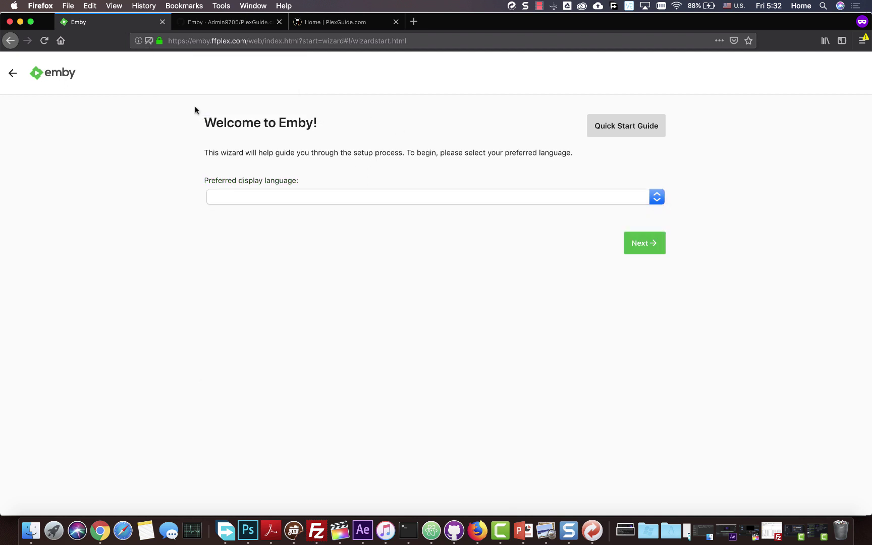
Set the preferred display language to English (United States) and continue the setup wizard
{"action": "left_click", "coordinate": [563, 202]}
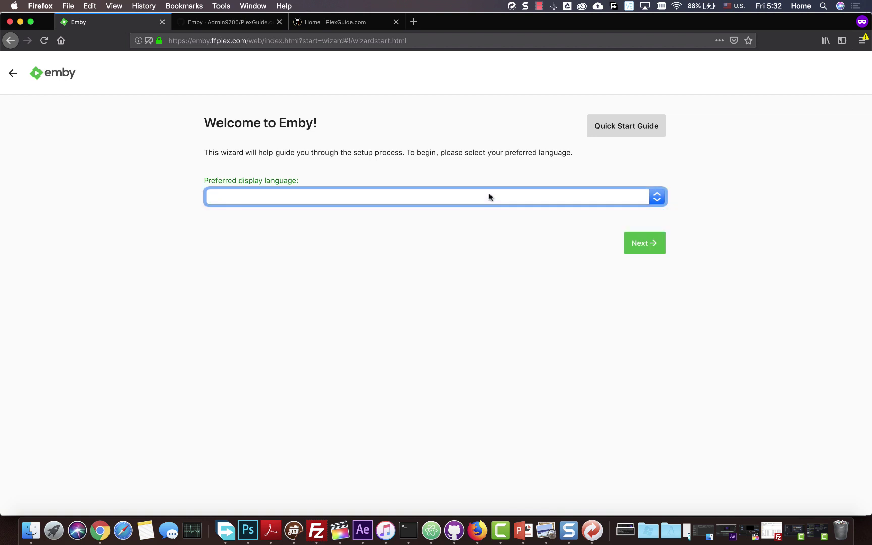
{"action": "key", "text": "d"}
{"action": "left_click", "coordinate": [484, 199]}
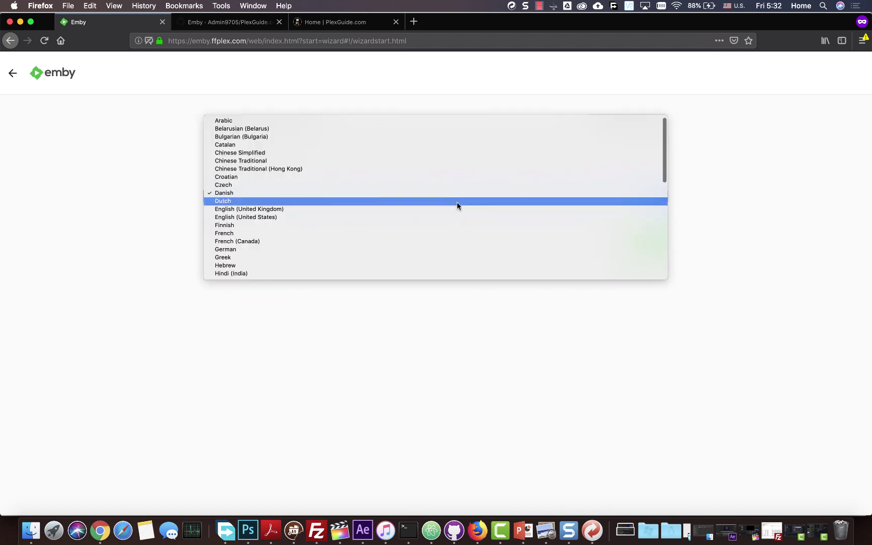
{"action": "left_click", "coordinate": [436, 217]}
{"action": "left_click", "coordinate": [651, 247]}
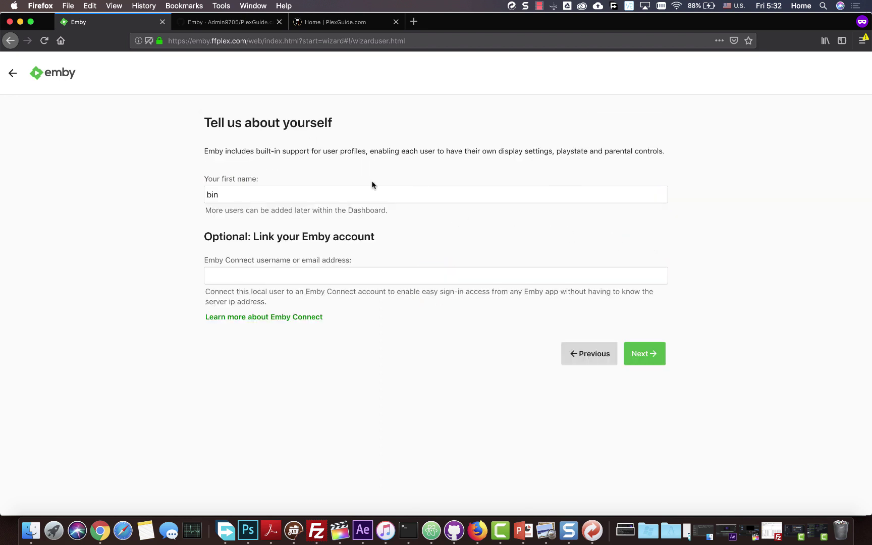
Replace the first name in the Emby user profile and continue to the media library setup
{"action": "left_click", "coordinate": [338, 193]}
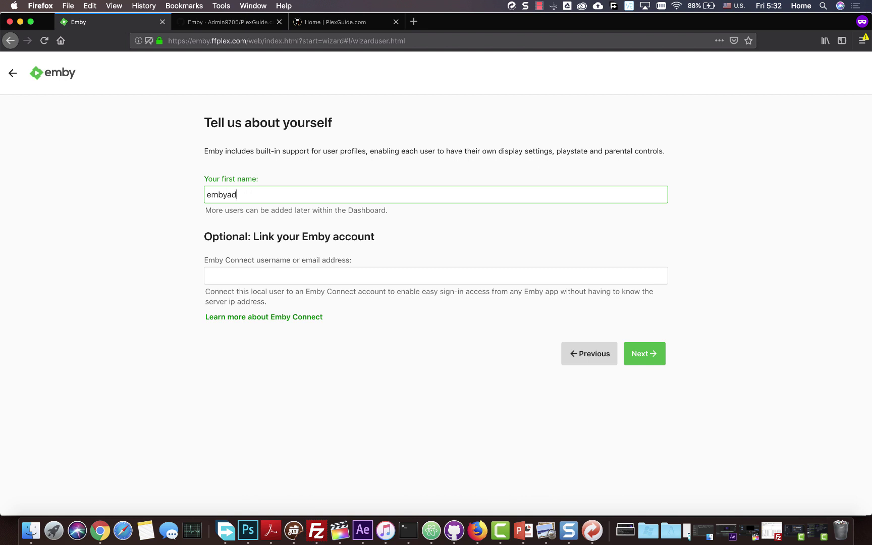
{"action": "key", "text": "super+a"}
{"action": "type", "text": "jo"}
{"action": "left_click", "coordinate": [653, 353]}
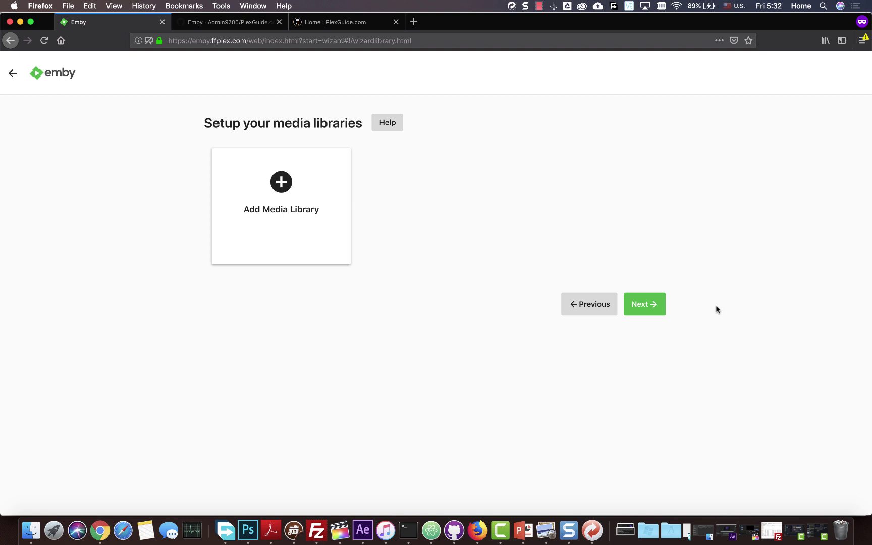
Start adding a media library and look up the general library paths on the Emby wiki page
{"action": "left_click", "coordinate": [289, 194]}
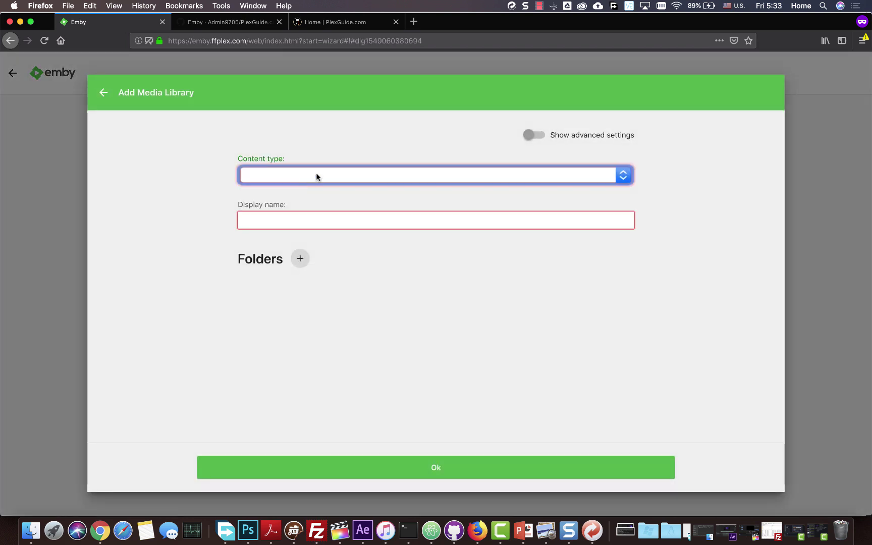
{"action": "left_click", "coordinate": [309, 217]}
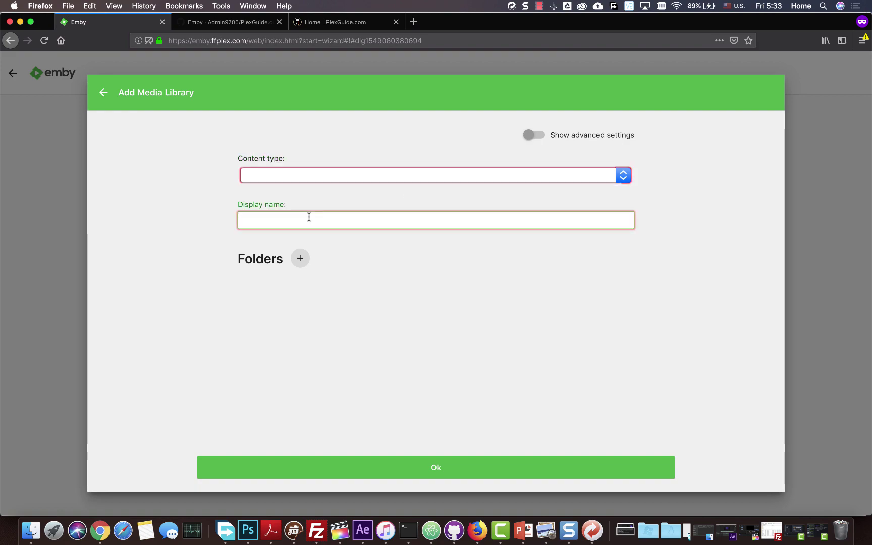
{"action": "left_click", "coordinate": [252, 22]}
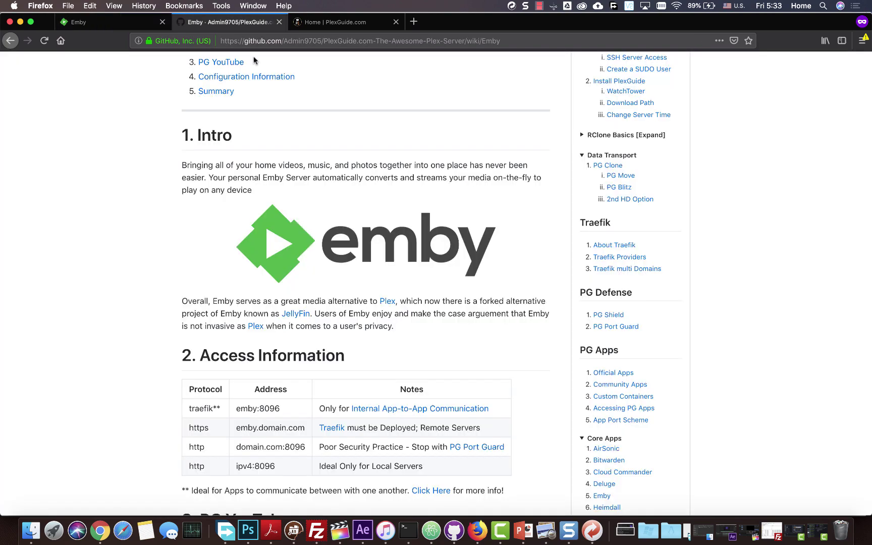
{"action": "scroll", "coordinate": [294, 212], "scroll_direction": "down", "scroll_amount": 10}
{"action": "scroll", "coordinate": [294, 212], "scroll_direction": "down", "scroll_amount": 10}
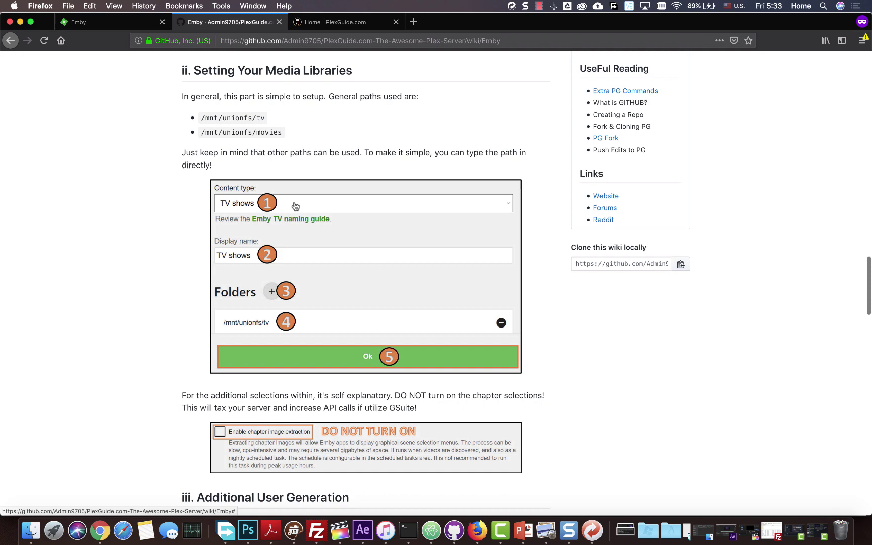
{"action": "scroll", "coordinate": [294, 202], "scroll_direction": "up", "scroll_amount": 2}
{"action": "scroll", "coordinate": [276, 188], "scroll_direction": "up", "scroll_amount": 2}
{"action": "left_click_drag", "start_coordinate": [267, 240], "coordinate": [191, 240]}
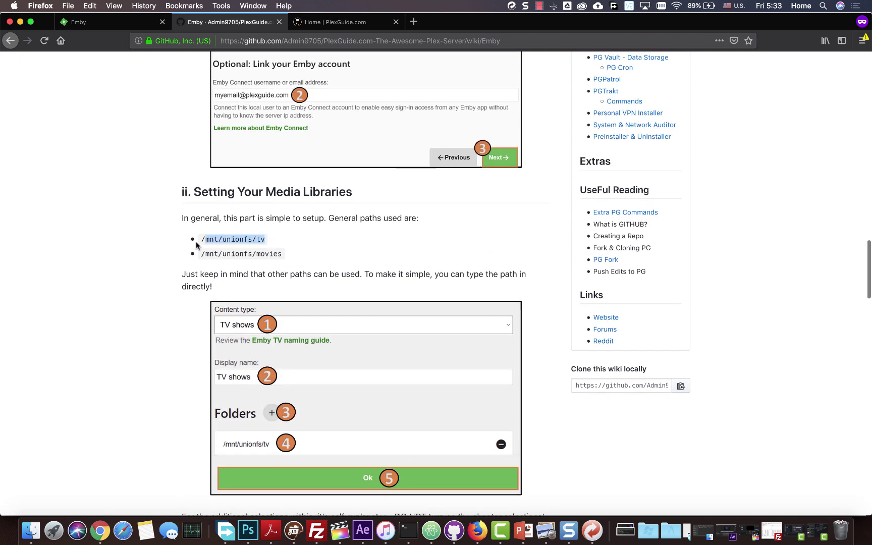
{"action": "left_click", "coordinate": [245, 235]}
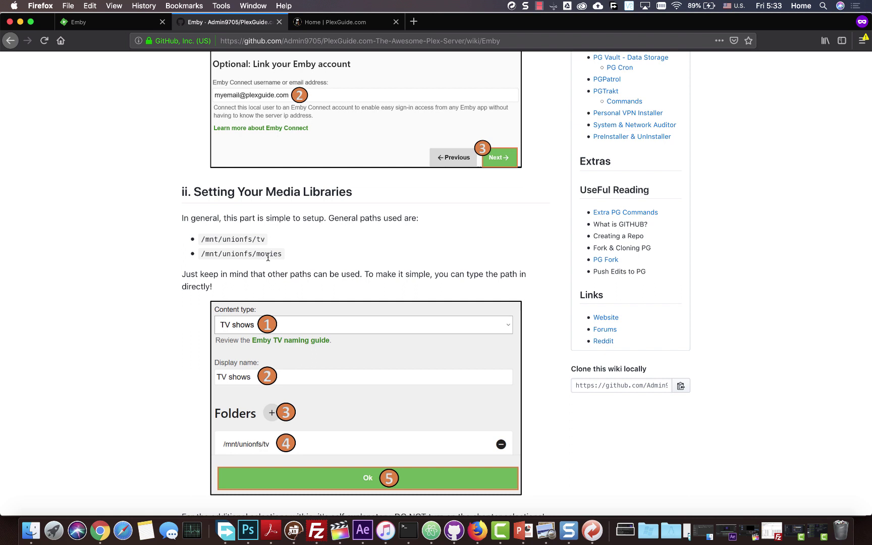
Copy the path /mnt/unionfs/tv from the wiki and return to the Emby library form
{"action": "triple_click", "coordinate": [252, 239]}
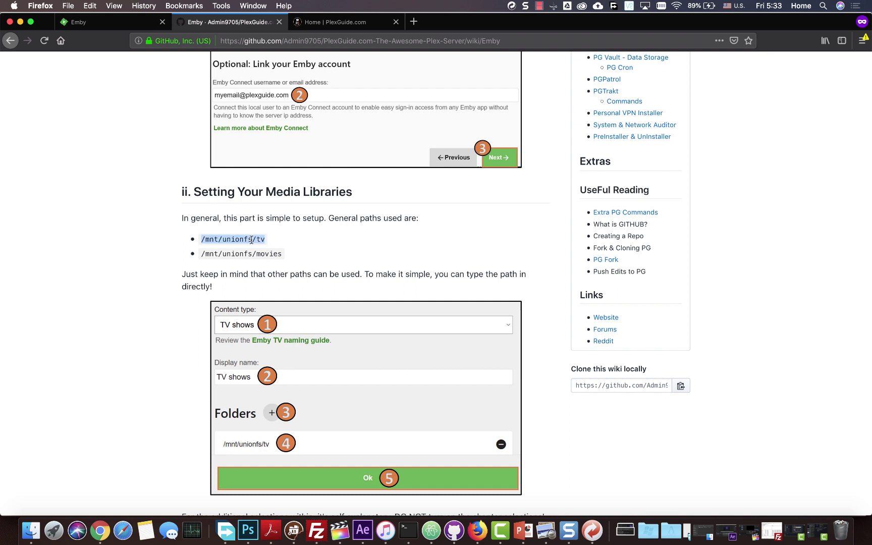
{"action": "right_click", "coordinate": [249, 236]}
{"action": "left_click", "coordinate": [258, 243]}
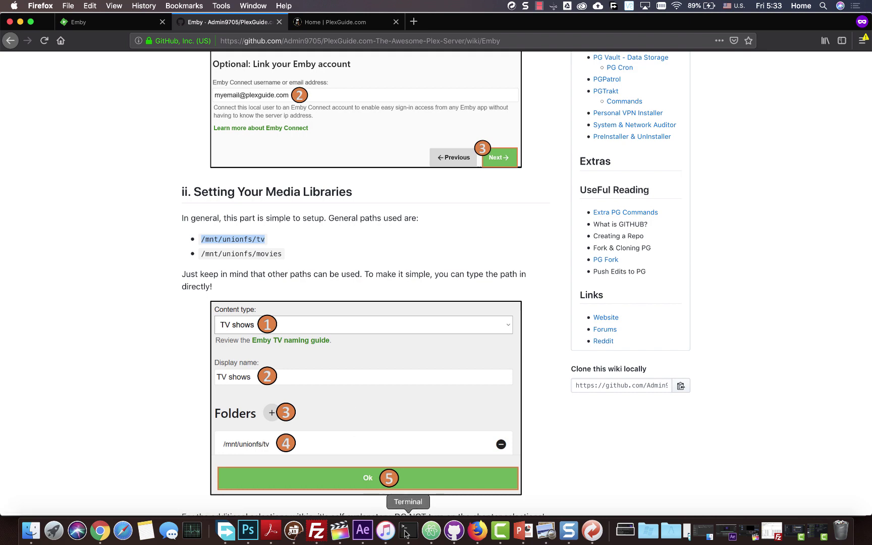
{"action": "left_click", "coordinate": [407, 531]}
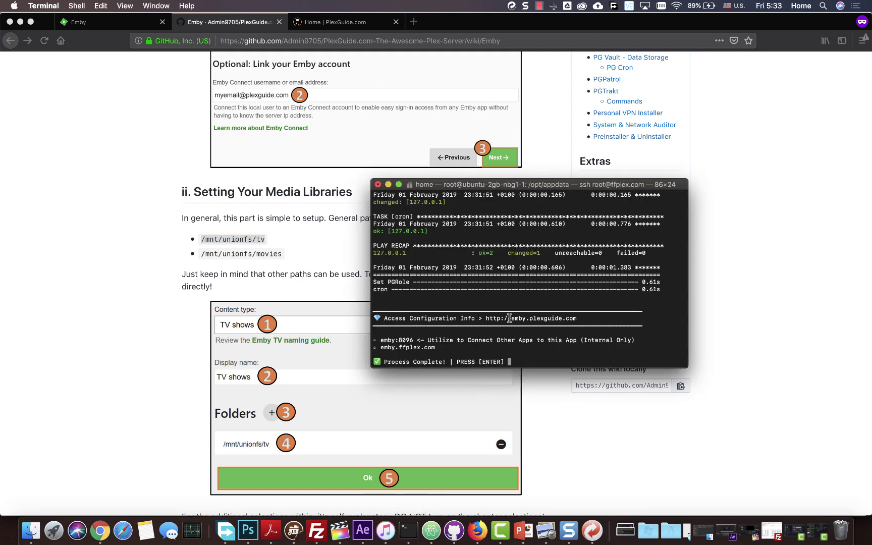
{"action": "left_click", "coordinate": [331, 22]}
{"action": "left_click", "coordinate": [106, 21]}
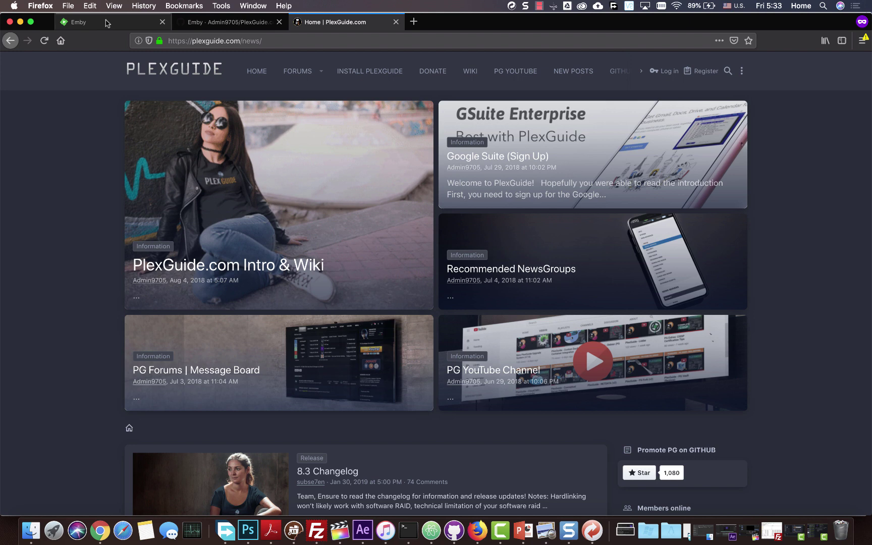
Set the new library's content type to TV shows and add the folder /mnt/unionfs/tv
{"action": "left_click", "coordinate": [269, 177]}
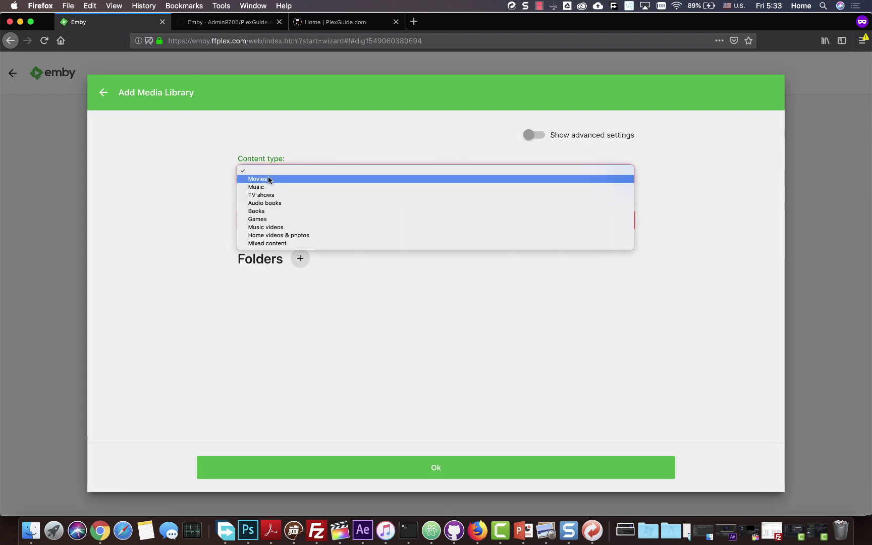
{"action": "left_click", "coordinate": [264, 194]}
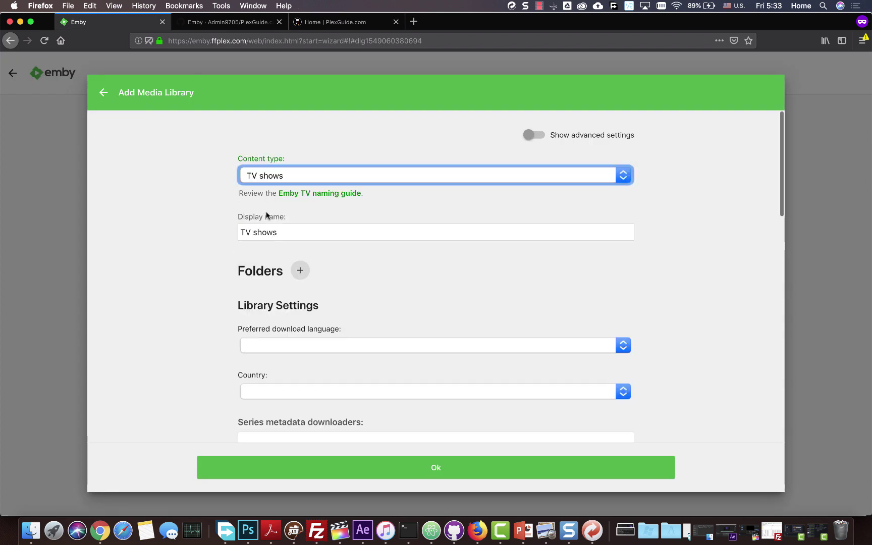
{"action": "left_click", "coordinate": [299, 267]}
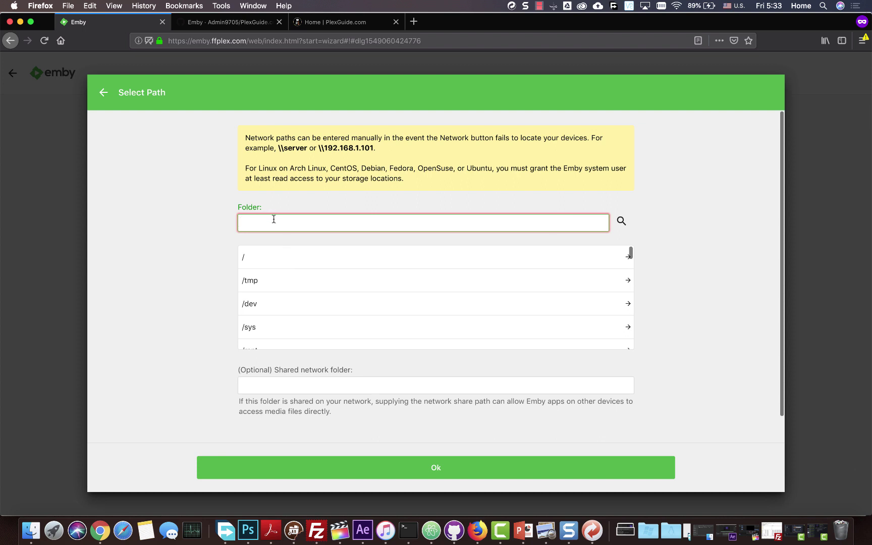
{"action": "key", "text": "super+v"}
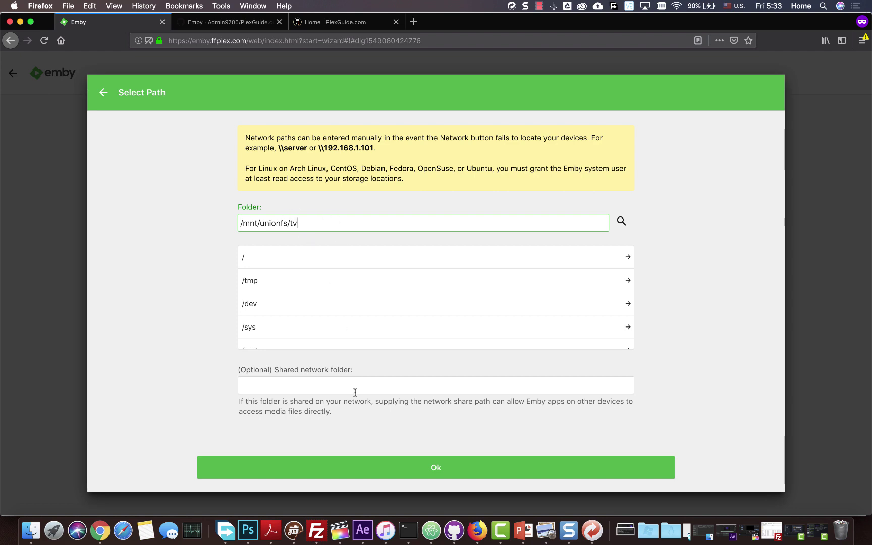
{"action": "left_click", "coordinate": [374, 464]}
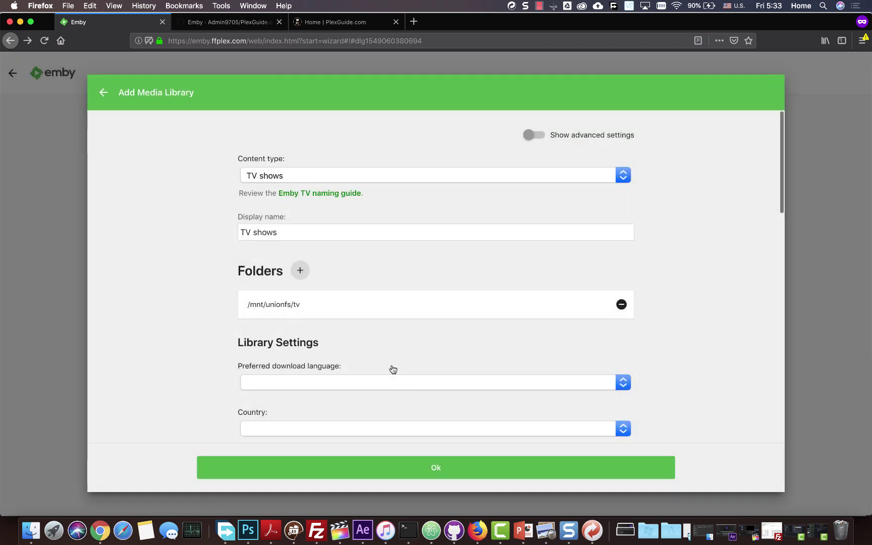
Review the TV shows library's metadata downloader, metadata saver, artwork, chapter image and subtitle download settings
{"action": "scroll", "coordinate": [369, 244], "scroll_direction": "down", "scroll_amount": 5}
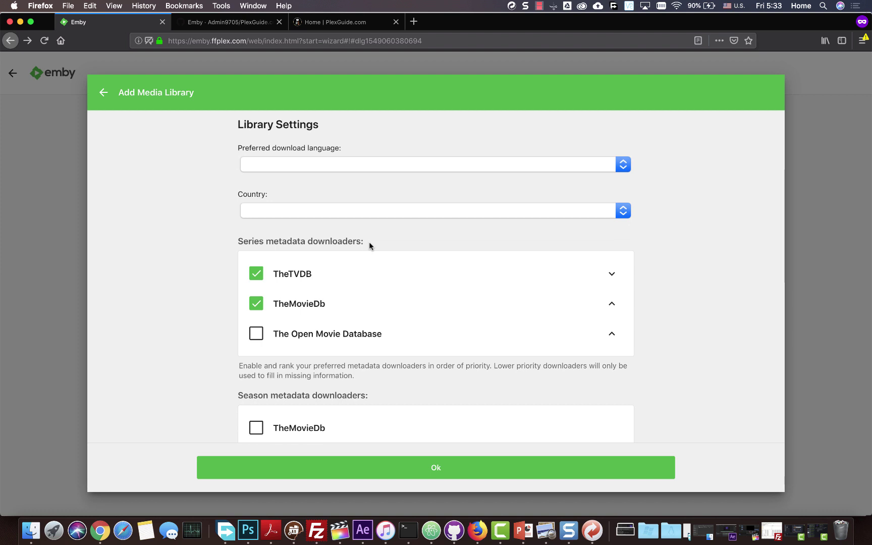
{"action": "scroll", "coordinate": [373, 235], "scroll_direction": "down", "scroll_amount": 1}
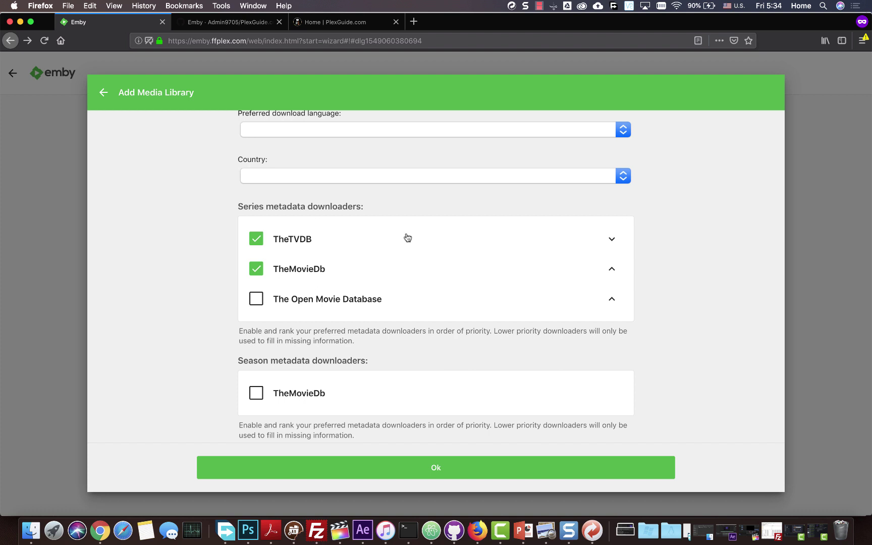
{"action": "scroll", "coordinate": [408, 238], "scroll_direction": "down", "scroll_amount": 3}
{"action": "scroll", "coordinate": [407, 236], "scroll_direction": "down", "scroll_amount": 6}
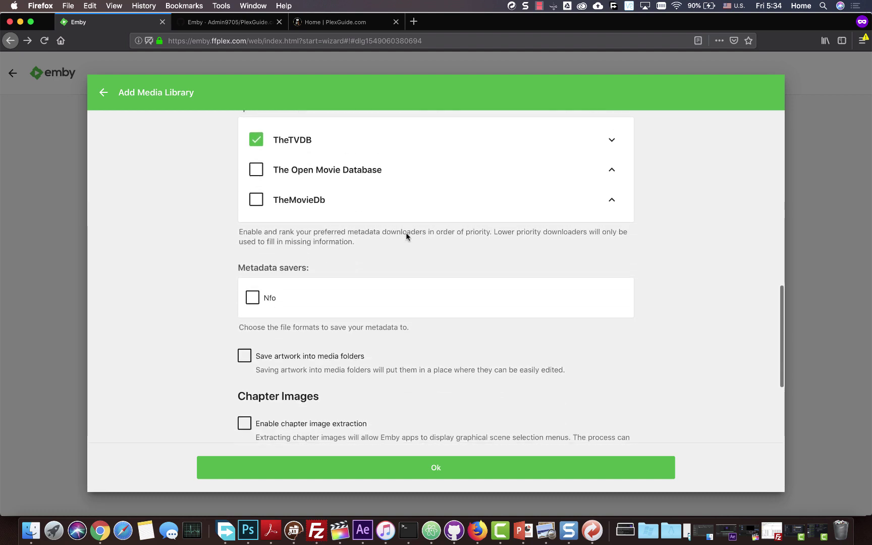
{"action": "scroll", "coordinate": [348, 286], "scroll_direction": "down", "scroll_amount": 3}
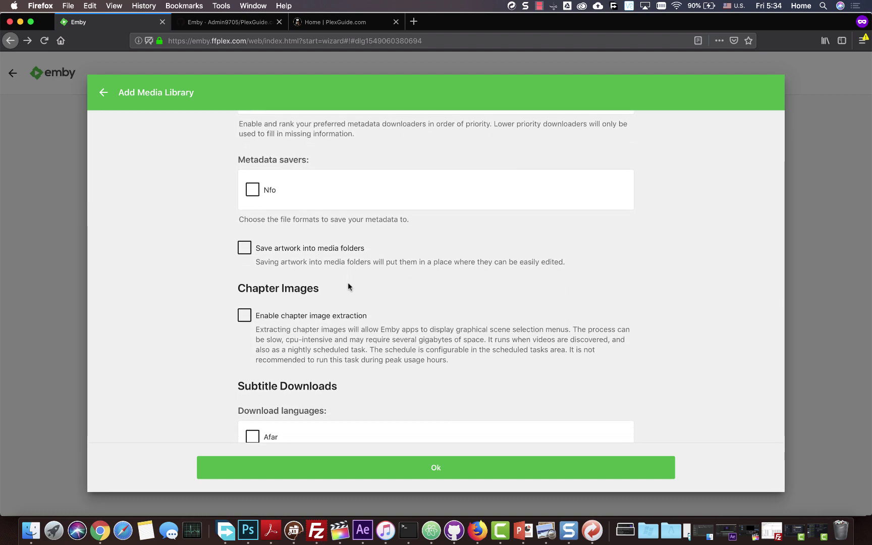
{"action": "scroll", "coordinate": [348, 286], "scroll_direction": "down", "scroll_amount": 6}
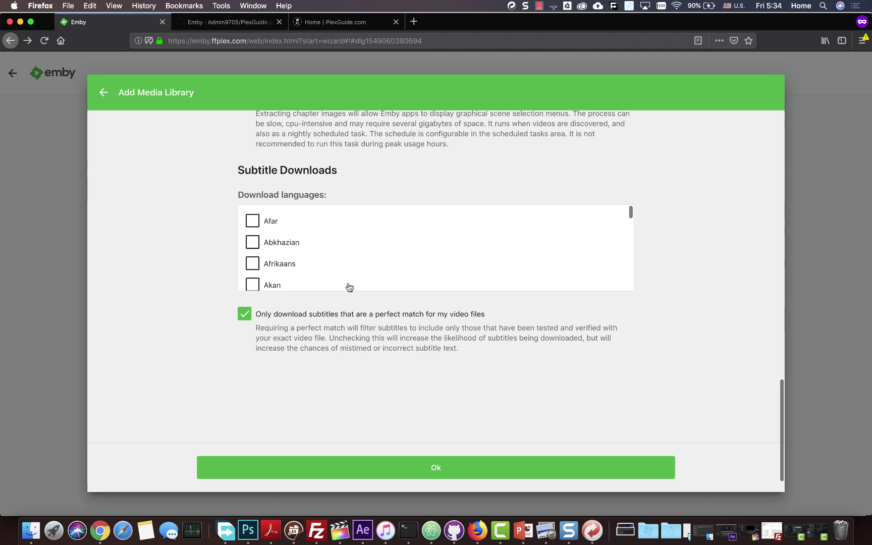
{"action": "scroll", "coordinate": [187, 415], "scroll_direction": "up", "scroll_amount": 7}
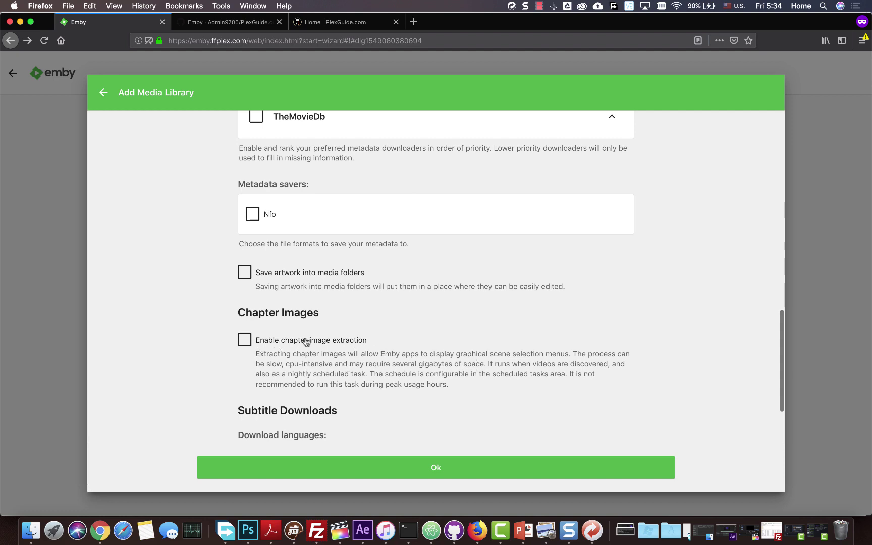
{"action": "scroll", "coordinate": [397, 370], "scroll_direction": "up", "scroll_amount": 2}
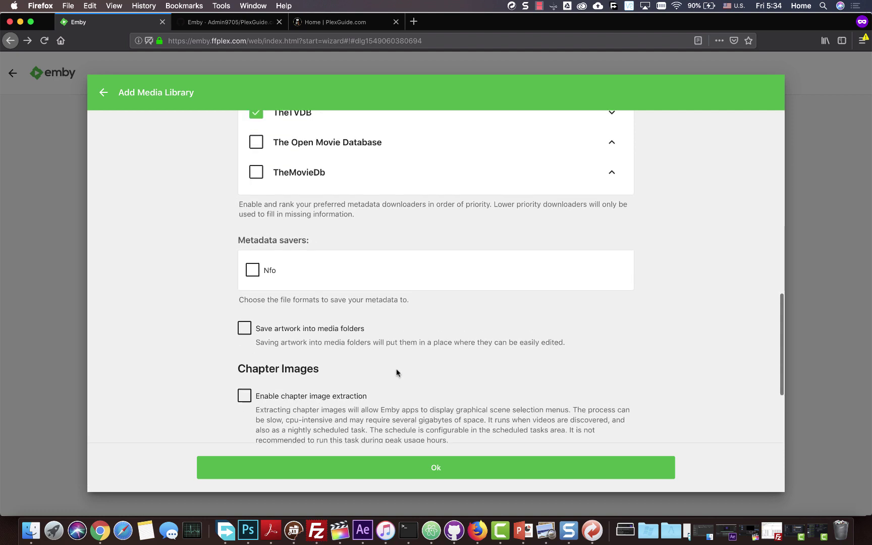
{"action": "scroll", "coordinate": [397, 370], "scroll_direction": "down", "scroll_amount": 3}
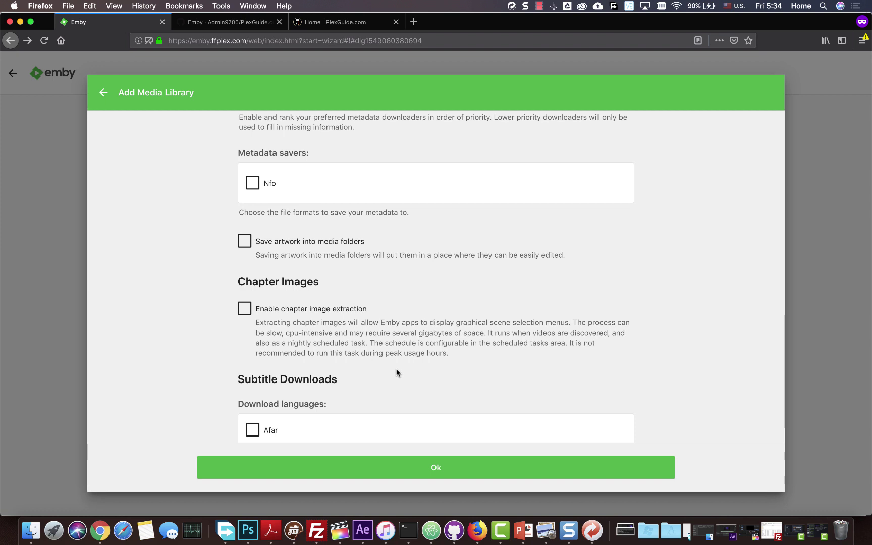
{"action": "scroll", "coordinate": [311, 320], "scroll_direction": "up", "scroll_amount": 1}
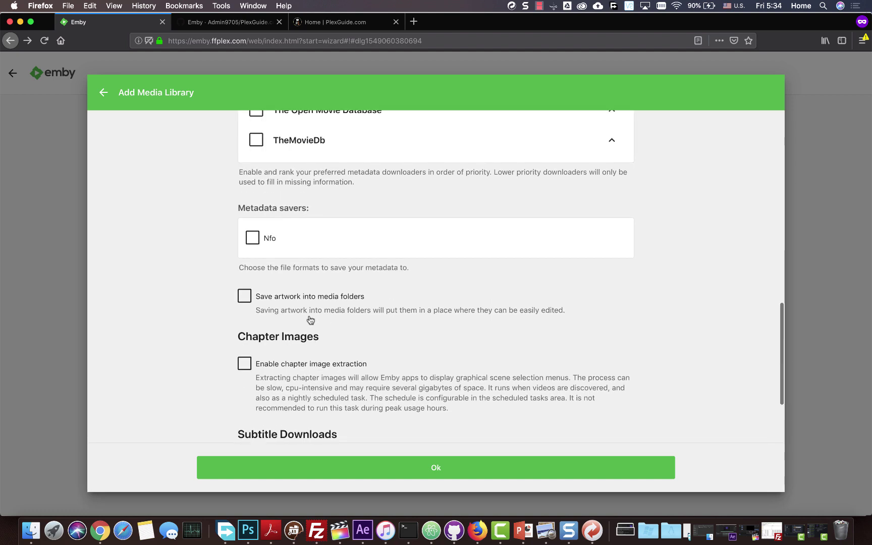
{"action": "scroll", "coordinate": [283, 303], "scroll_direction": "up", "scroll_amount": 6}
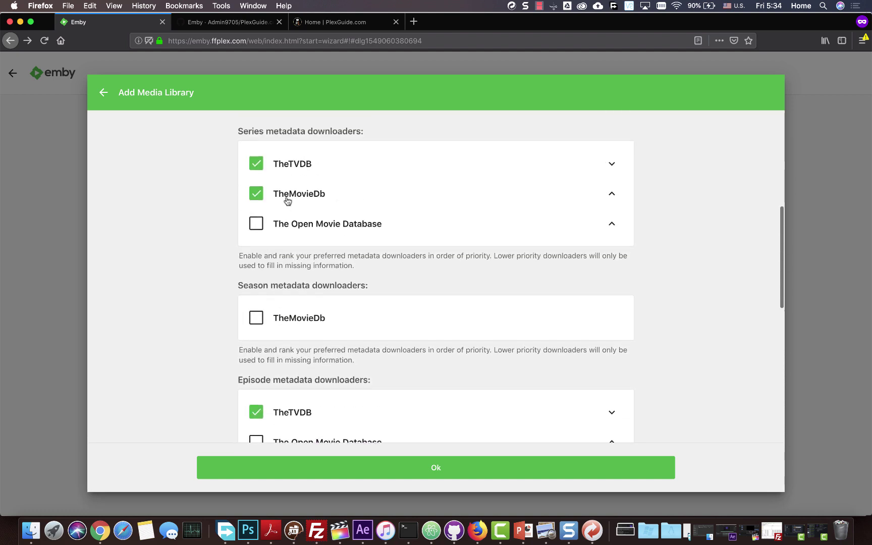
Save the TV shows library and start adding another media library with the content type Movies
{"action": "scroll", "coordinate": [287, 202], "scroll_direction": "down", "scroll_amount": 15}
{"action": "left_click", "coordinate": [395, 471]}
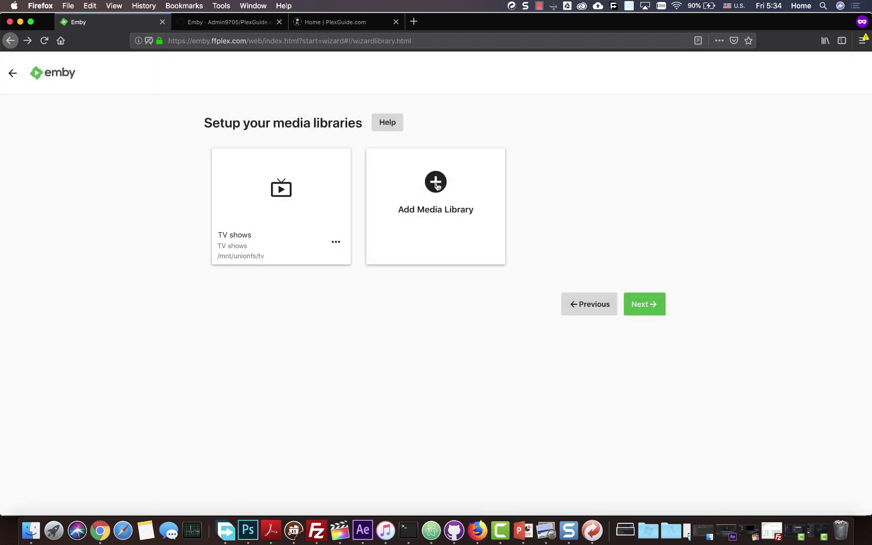
{"action": "left_click", "coordinate": [437, 189]}
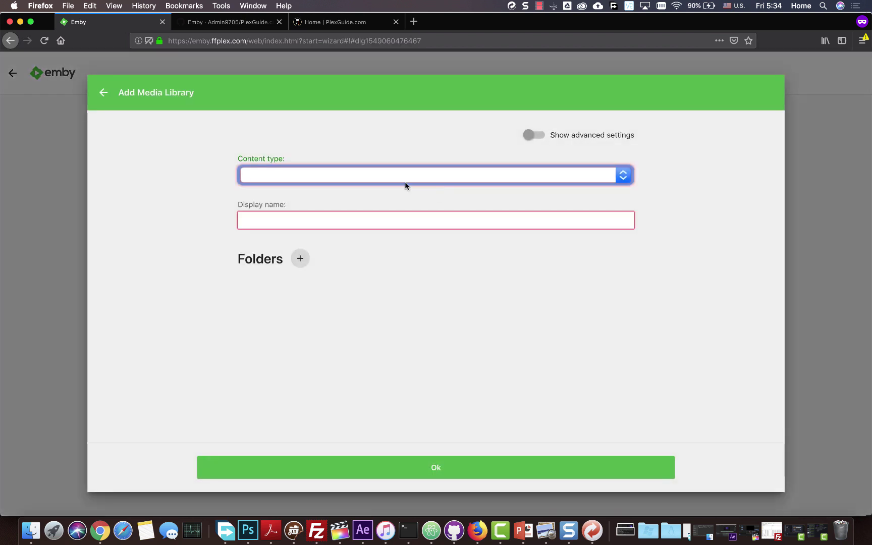
{"action": "left_click", "coordinate": [380, 174]}
{"action": "left_click", "coordinate": [374, 180]}
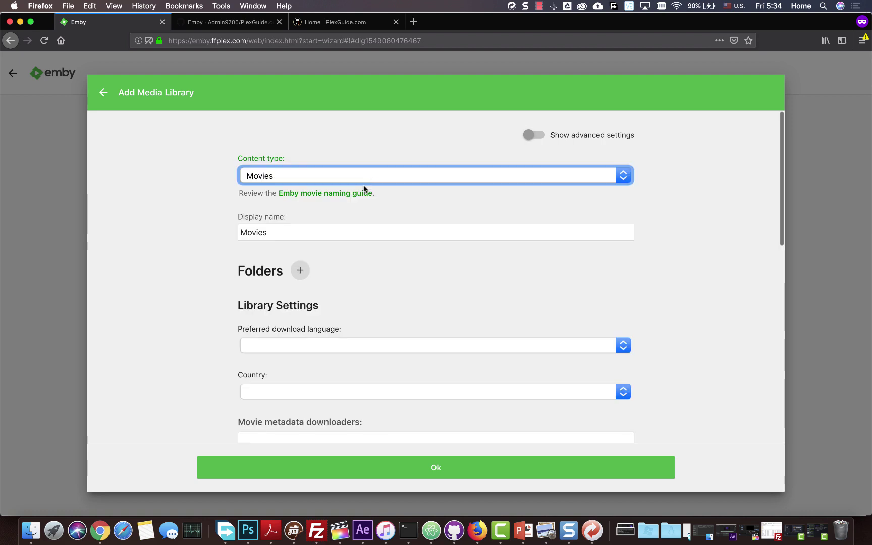
{"action": "left_click", "coordinate": [298, 231]}
{"action": "double_click", "coordinate": [242, 228]}
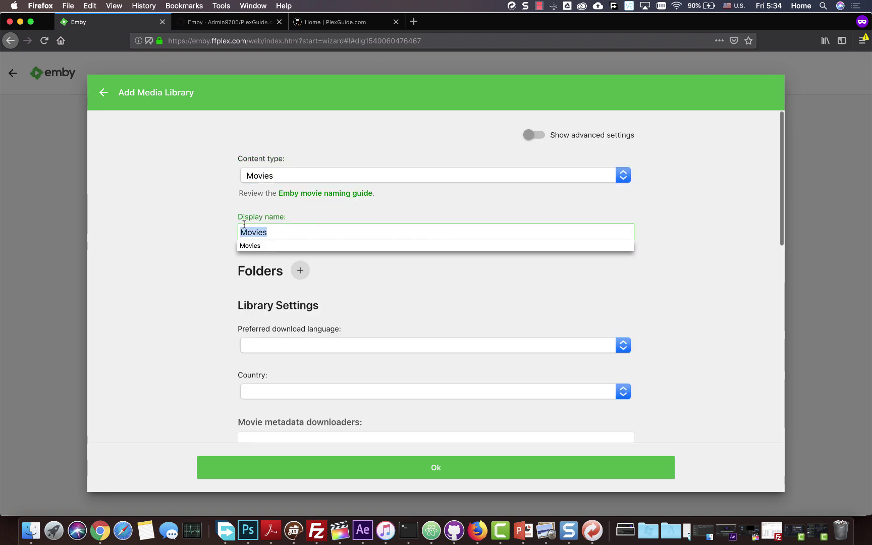
{"action": "left_click", "coordinate": [214, 230]}
Add the folder /mnt/unionfs/movies to the Movies library and save the library with its default settings
{"action": "left_click", "coordinate": [304, 273]}
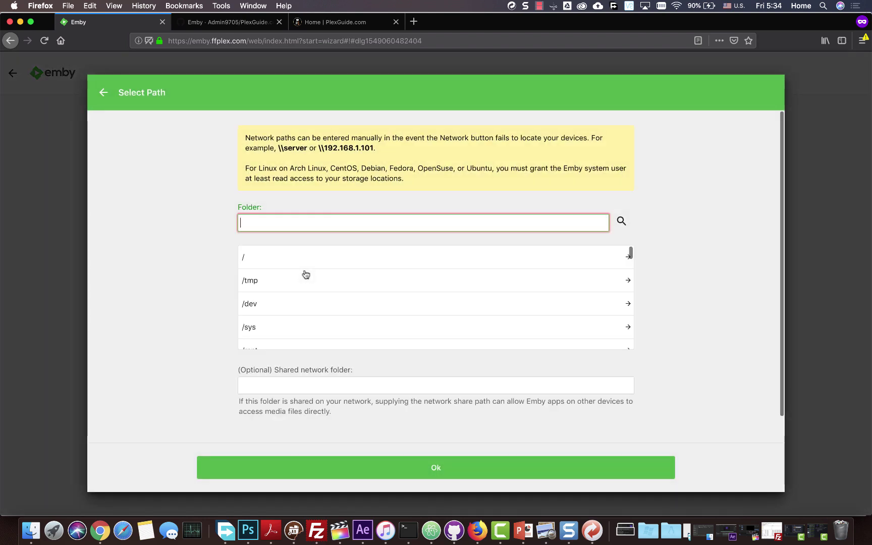
{"action": "double_click", "coordinate": [300, 227]}
{"action": "key", "text": "Down"}
{"action": "key", "text": "Down"}
{"action": "key", "text": "Return"}
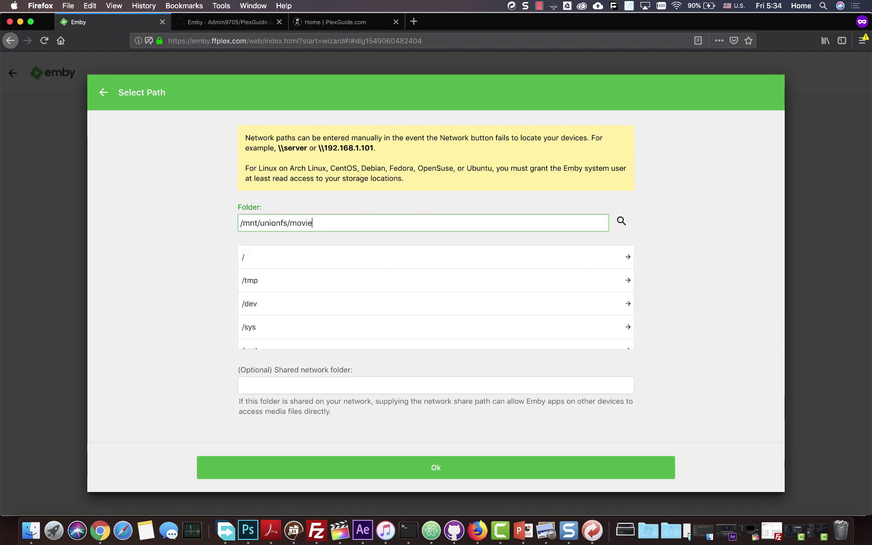
{"action": "left_click", "coordinate": [313, 460]}
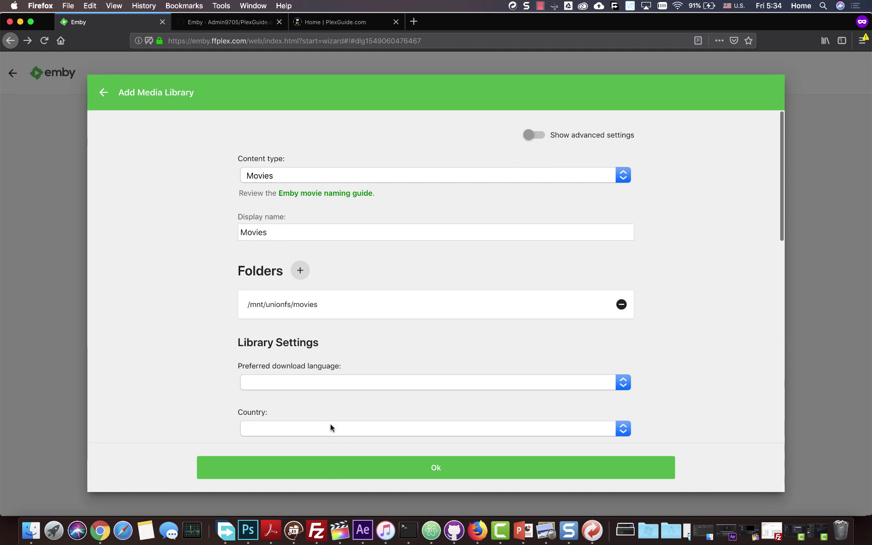
{"action": "scroll", "coordinate": [393, 347], "scroll_direction": "down", "scroll_amount": 10}
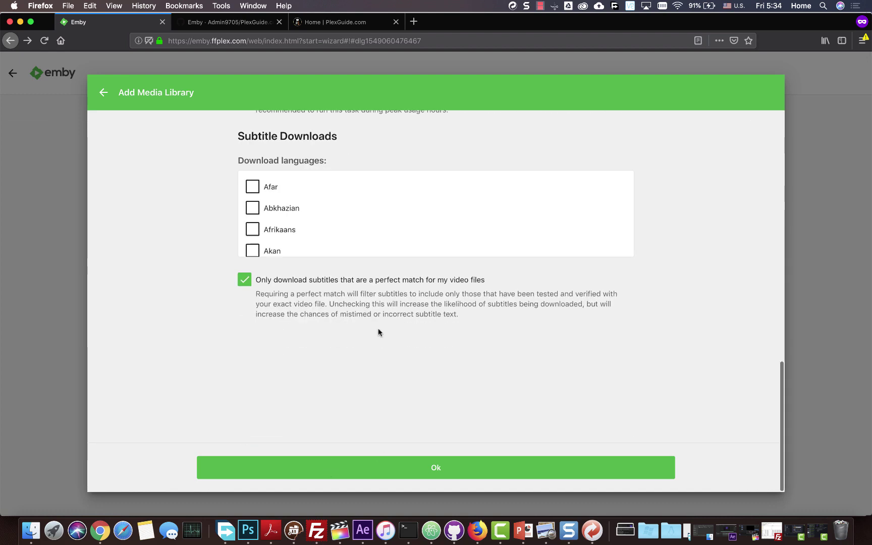
{"action": "scroll", "coordinate": [344, 204], "scroll_direction": "up", "scroll_amount": 2}
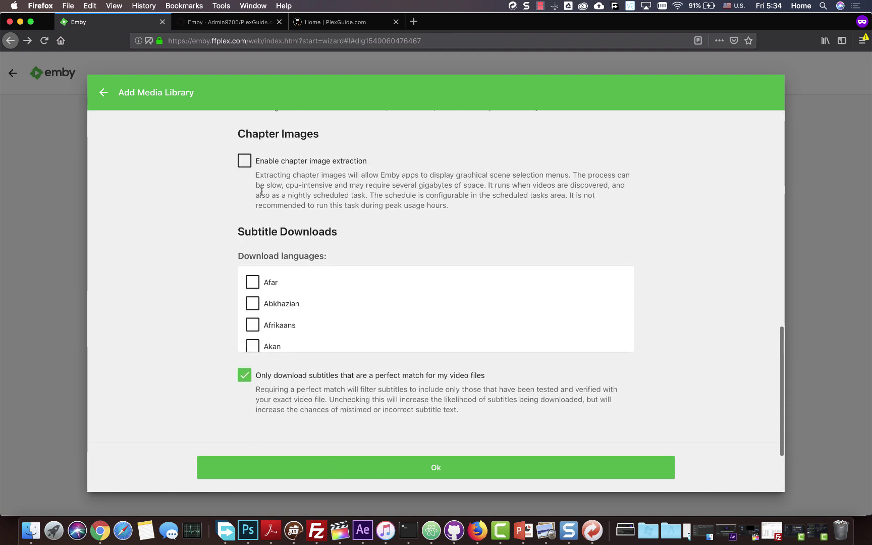
{"action": "left_click", "coordinate": [379, 473]}
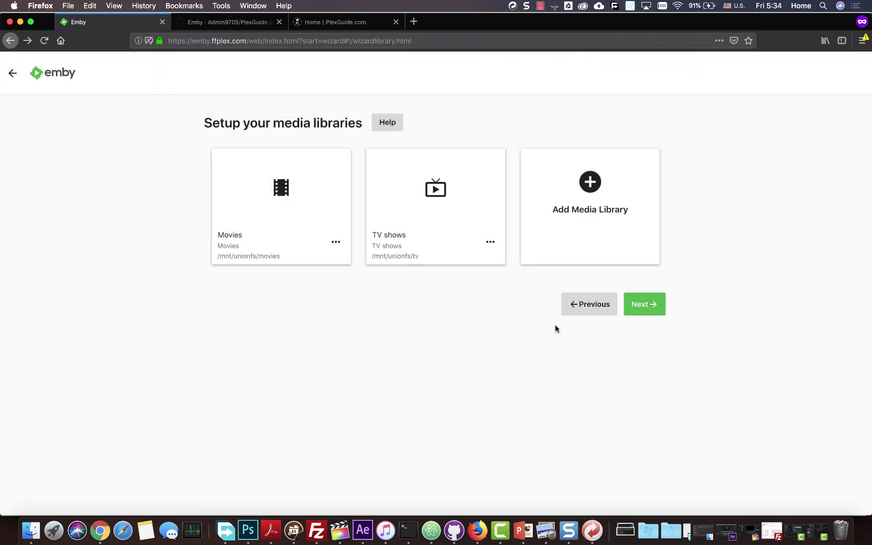
Continue through the wizard, keeping English and United States for metadata, with remote connections and automatic port mapping enabled
{"action": "left_click", "coordinate": [646, 300]}
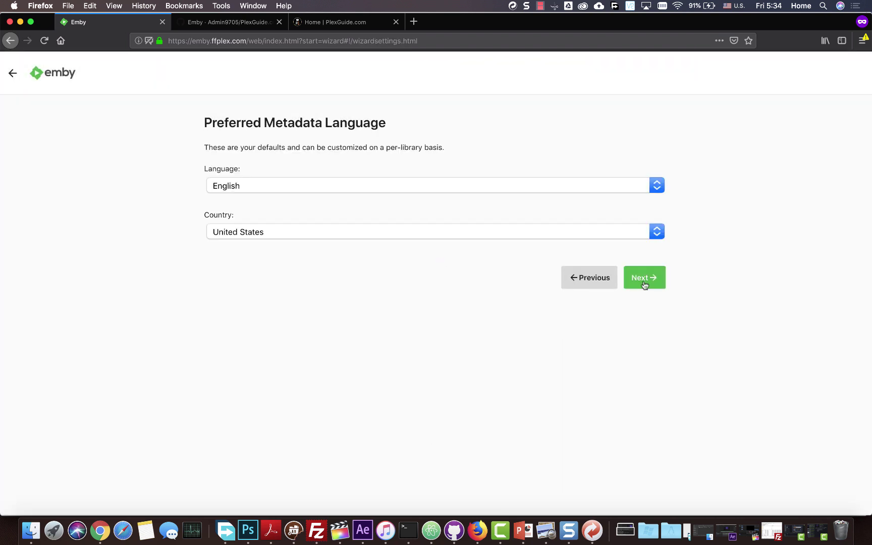
{"action": "left_click", "coordinate": [644, 281]}
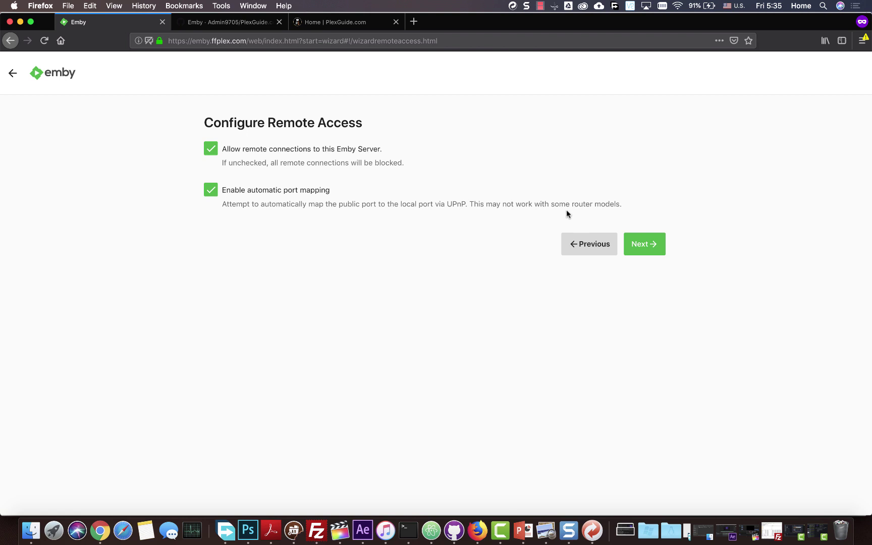
{"action": "left_click", "coordinate": [640, 245]}
Accept the Emby terms of service and finish the setup wizard to reach the server dashboard
{"action": "left_click", "coordinate": [205, 223]}
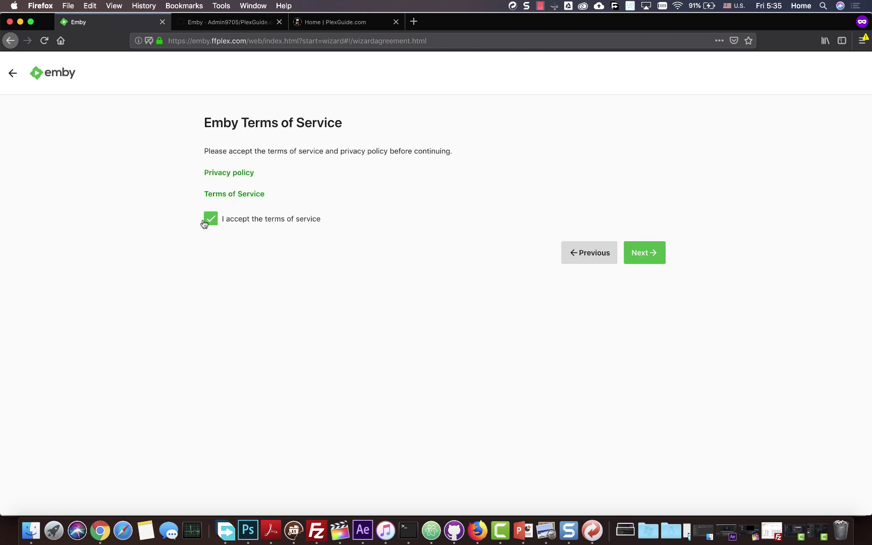
{"action": "left_click", "coordinate": [637, 249]}
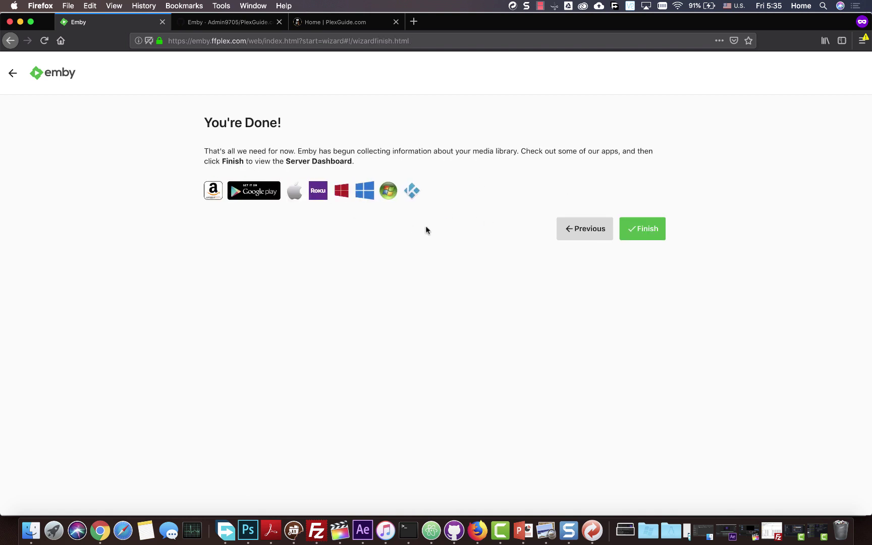
{"action": "left_click", "coordinate": [631, 237]}
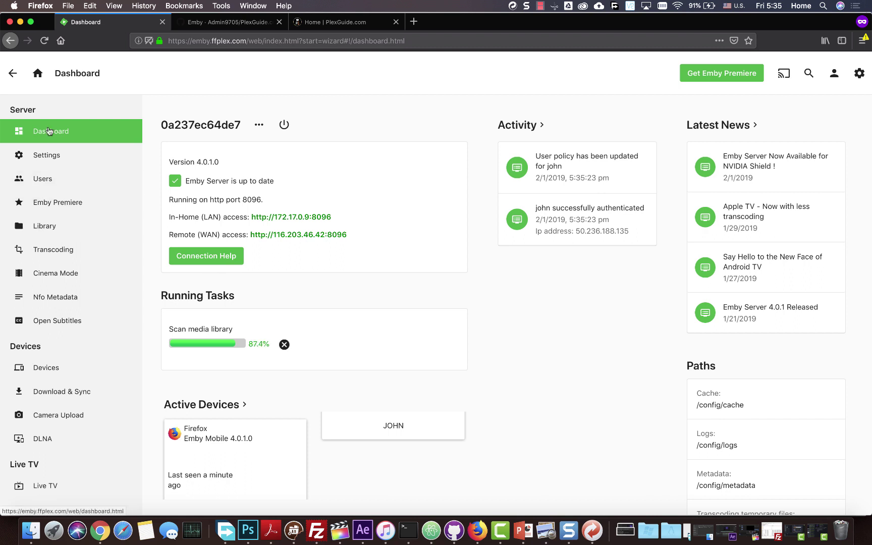
Look over the server dashboard and the configured libraries, checking the Movies library's folder and settings
{"action": "scroll", "coordinate": [49, 132], "scroll_direction": "down", "scroll_amount": 2}
{"action": "scroll", "coordinate": [49, 131], "scroll_direction": "up", "scroll_amount": 2}
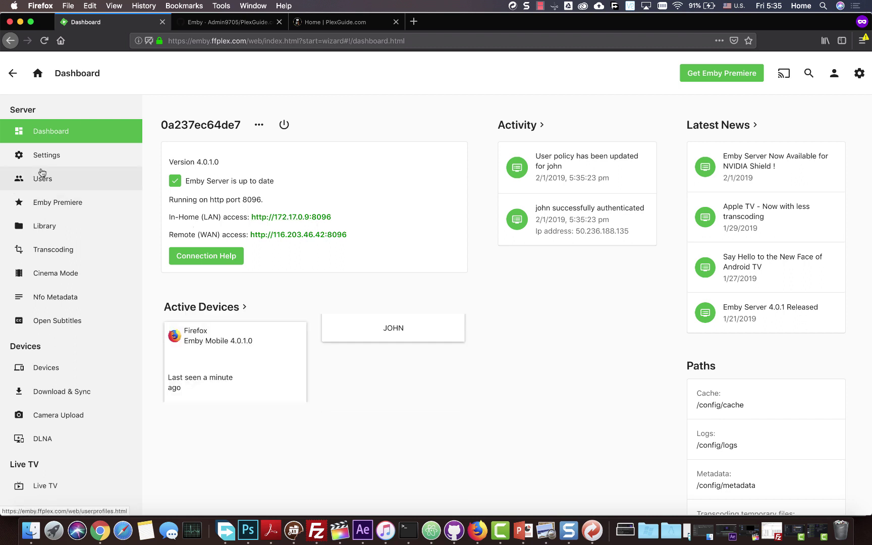
{"action": "left_click", "coordinate": [45, 226]}
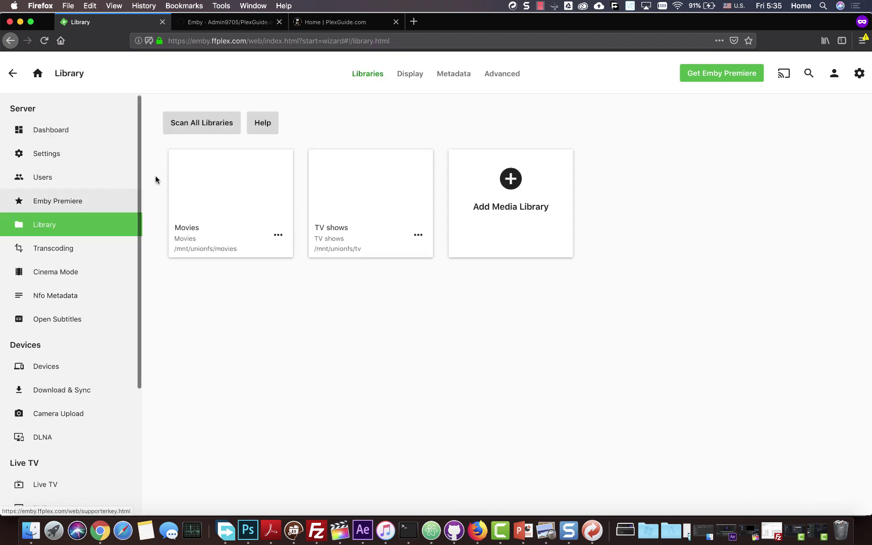
{"action": "left_click", "coordinate": [241, 196]}
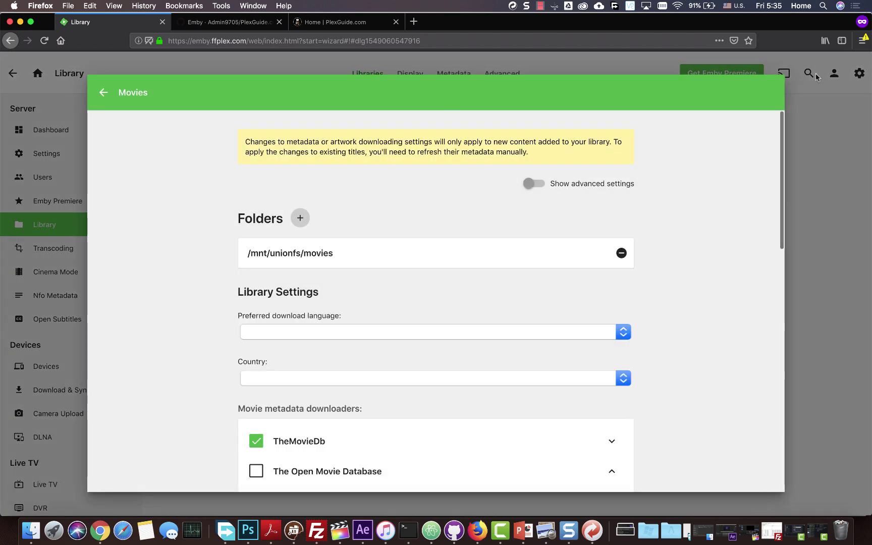
{"action": "left_click", "coordinate": [818, 77]}
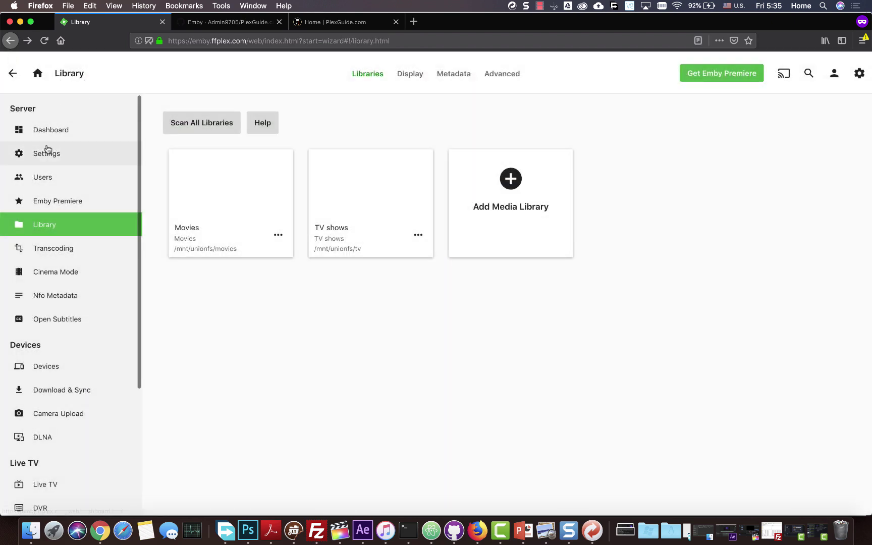
{"action": "scroll", "coordinate": [51, 268], "scroll_direction": "down", "scroll_amount": 5}
{"action": "scroll", "coordinate": [52, 272], "scroll_direction": "up", "scroll_amount": 5}
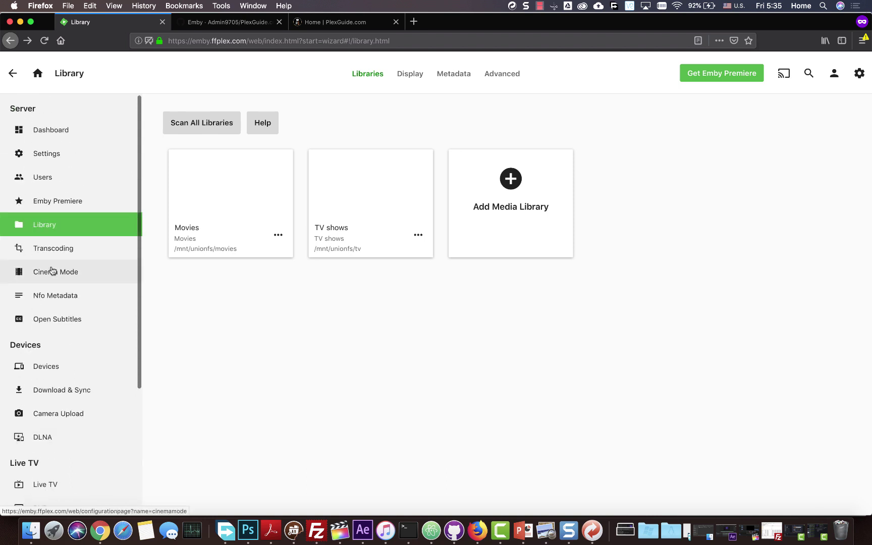
Go to the Emby home page and browse the Next Up, Latest Movies and Latest TV shows sections
{"action": "left_click", "coordinate": [43, 80]}
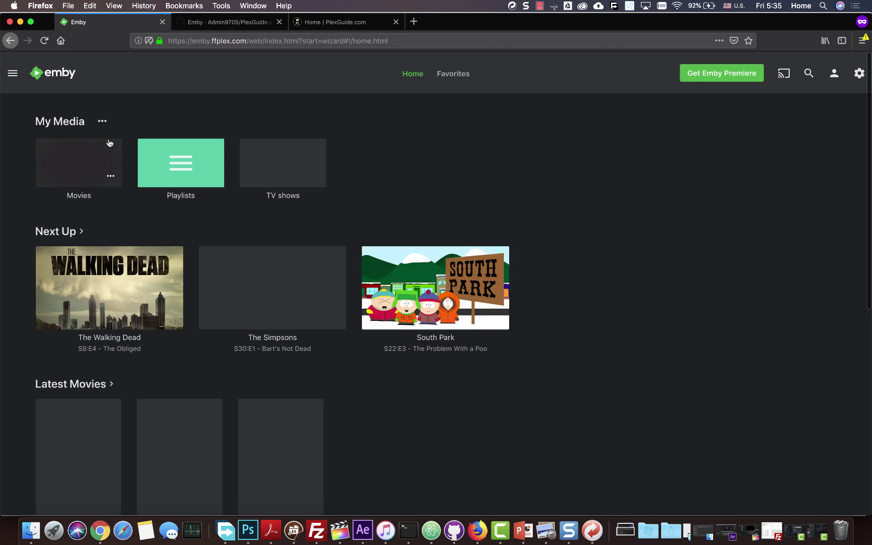
{"action": "scroll", "coordinate": [279, 195], "scroll_direction": "down", "scroll_amount": 3}
{"action": "scroll", "coordinate": [396, 288], "scroll_direction": "down", "scroll_amount": 4}
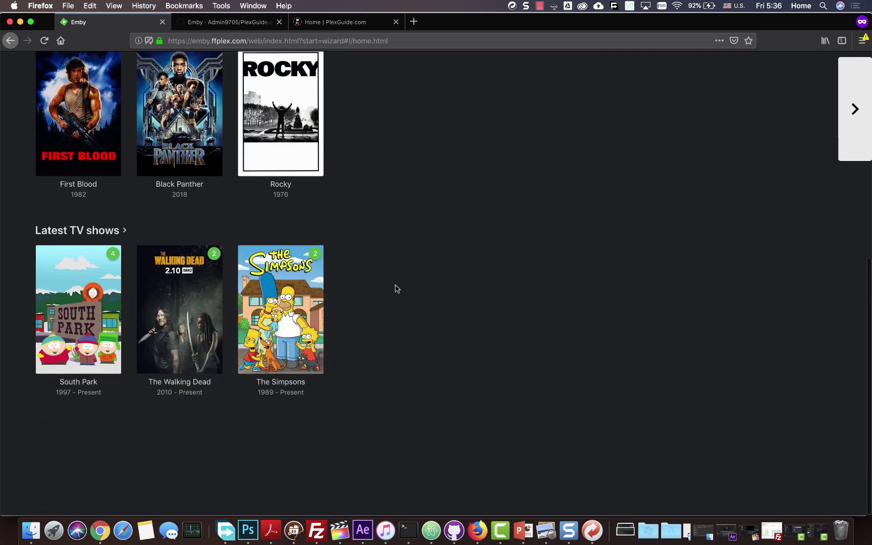
{"action": "scroll", "coordinate": [389, 278], "scroll_direction": "up", "scroll_amount": 7}
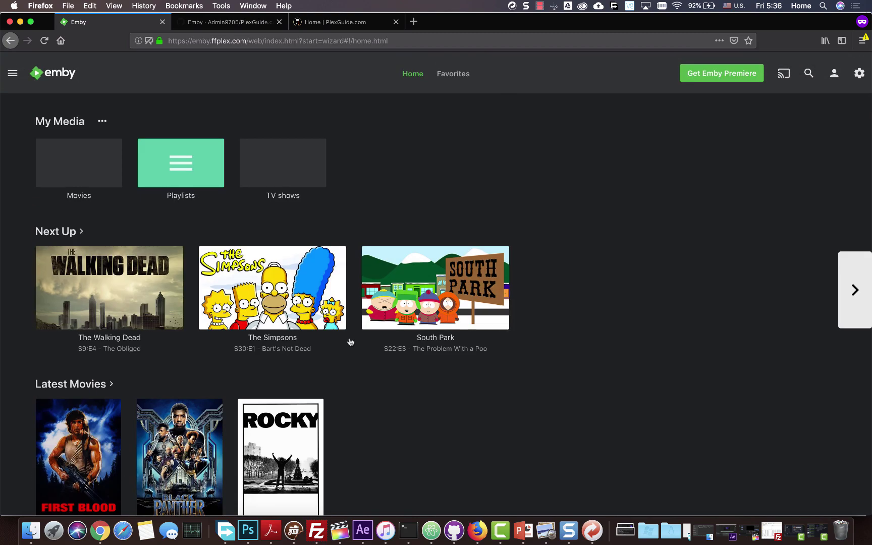
{"action": "scroll", "coordinate": [350, 342], "scroll_direction": "down", "scroll_amount": 7}
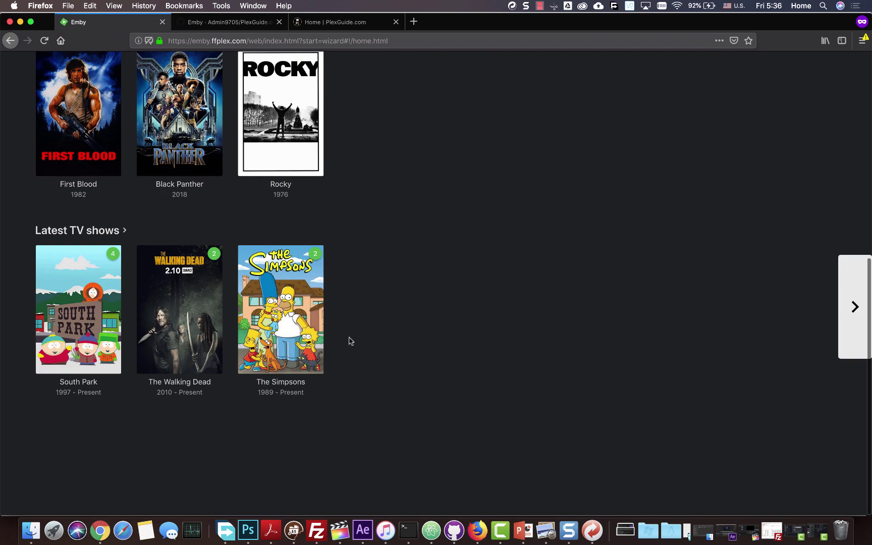
{"action": "scroll", "coordinate": [350, 343], "scroll_direction": "up", "scroll_amount": 6}
{"action": "scroll", "coordinate": [350, 343], "scroll_direction": "down", "scroll_amount": 6}
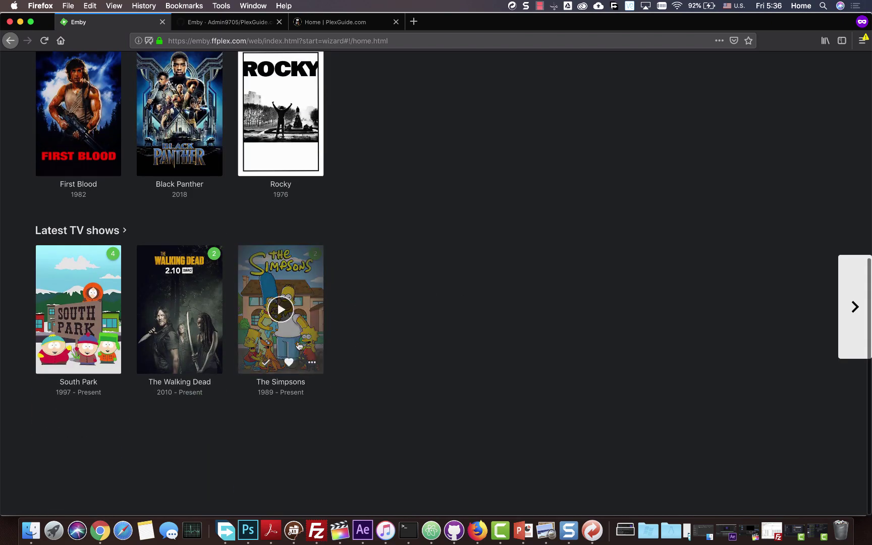
Go from the Emby home page through the user settings to the server dashboard and open its user management
{"action": "scroll", "coordinate": [386, 328], "scroll_direction": "up", "scroll_amount": 7}
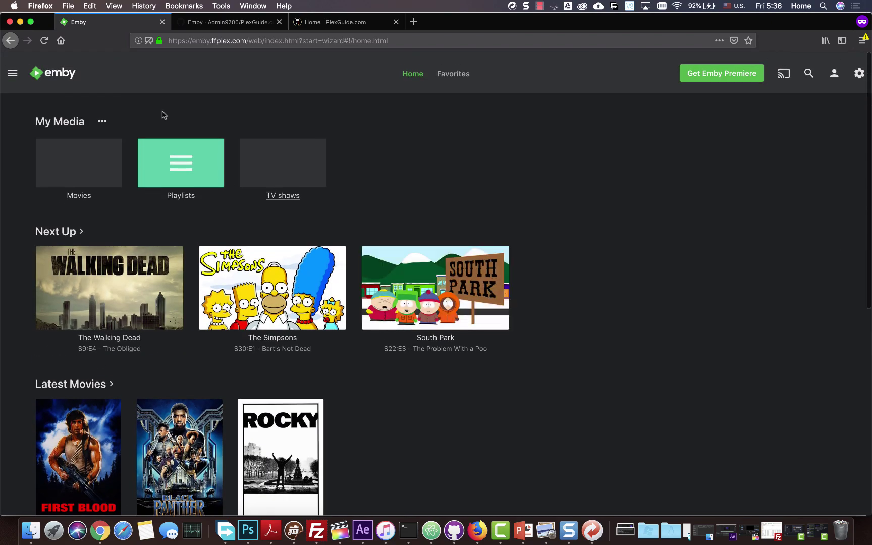
{"action": "left_click", "coordinate": [11, 74]}
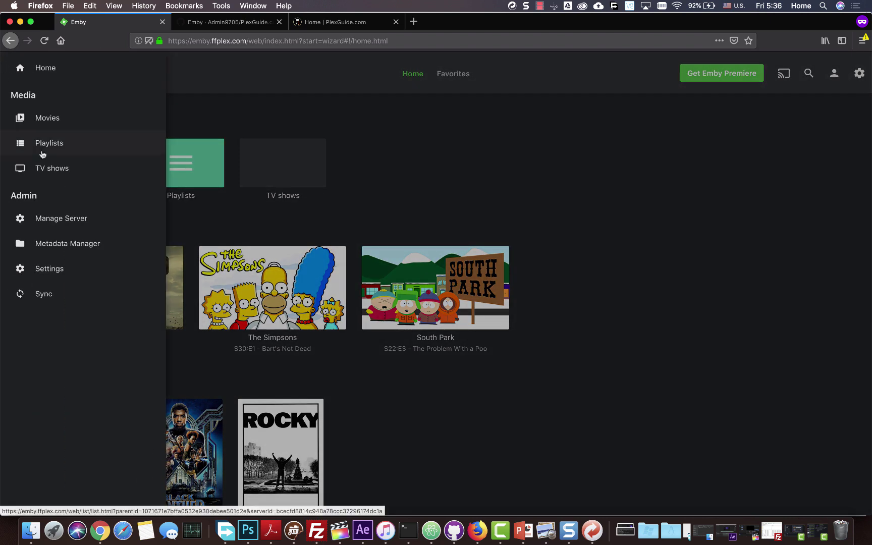
{"action": "left_click", "coordinate": [39, 269]}
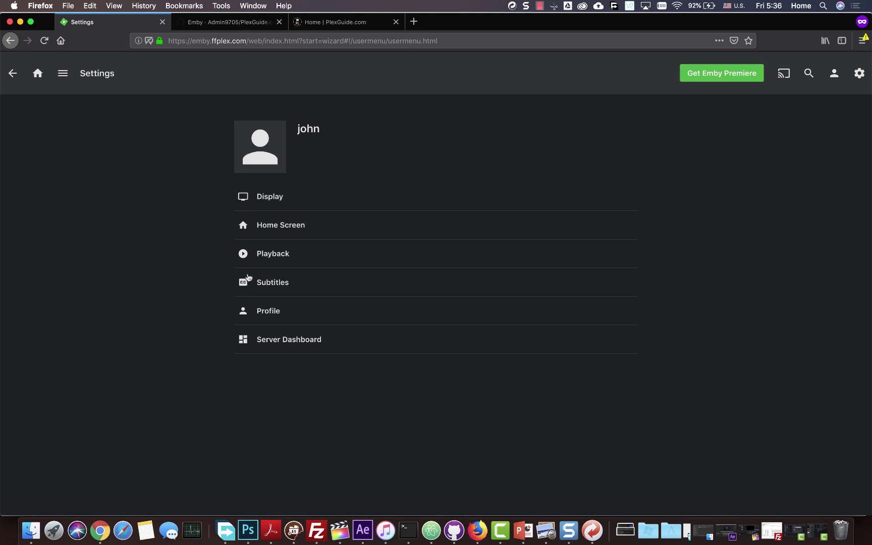
{"action": "left_click", "coordinate": [269, 341]}
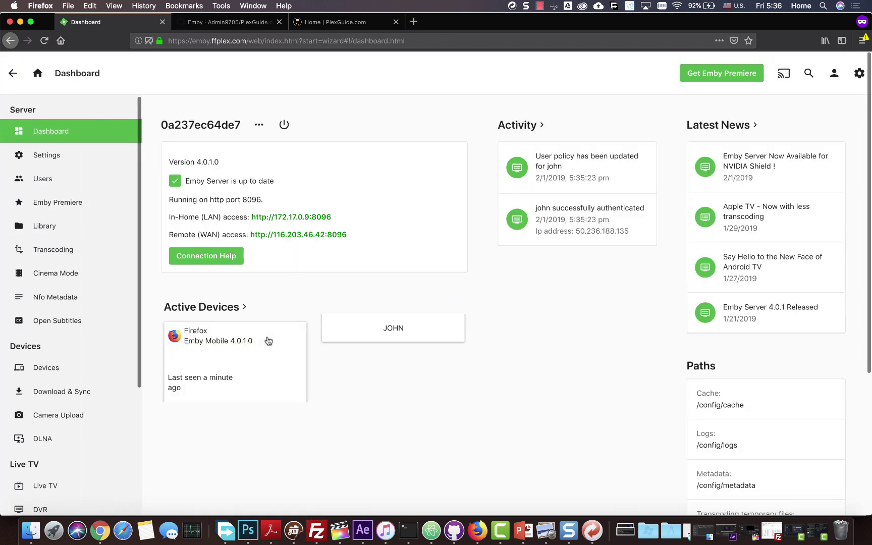
{"action": "scroll", "coordinate": [115, 201], "scroll_direction": "down", "scroll_amount": 1}
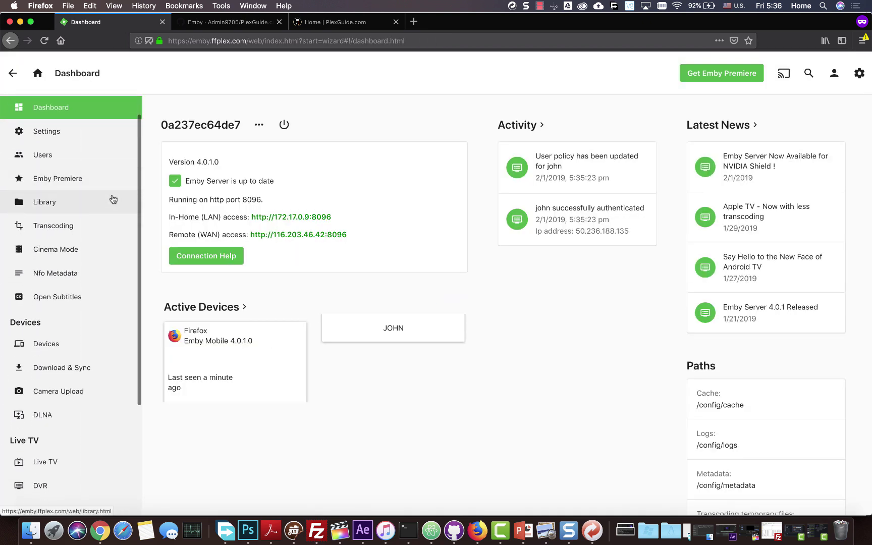
{"action": "left_click", "coordinate": [78, 156]}
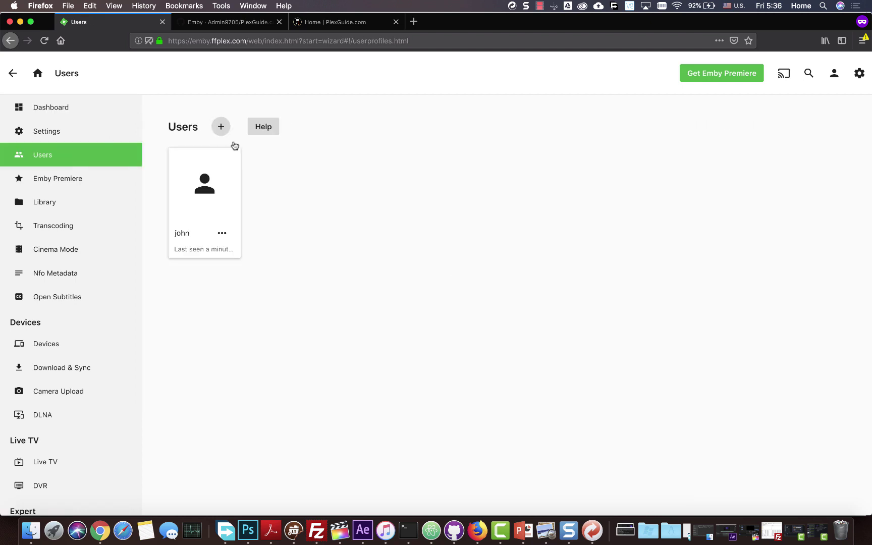
Add a local user named betatest with access to all libraries and no server management rights, and save it
{"action": "left_click", "coordinate": [221, 129]}
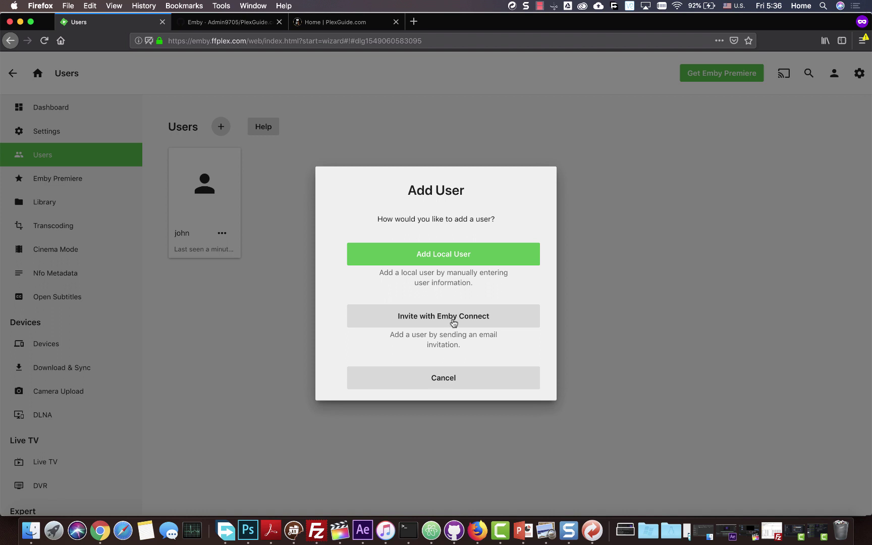
{"action": "left_click", "coordinate": [441, 261]}
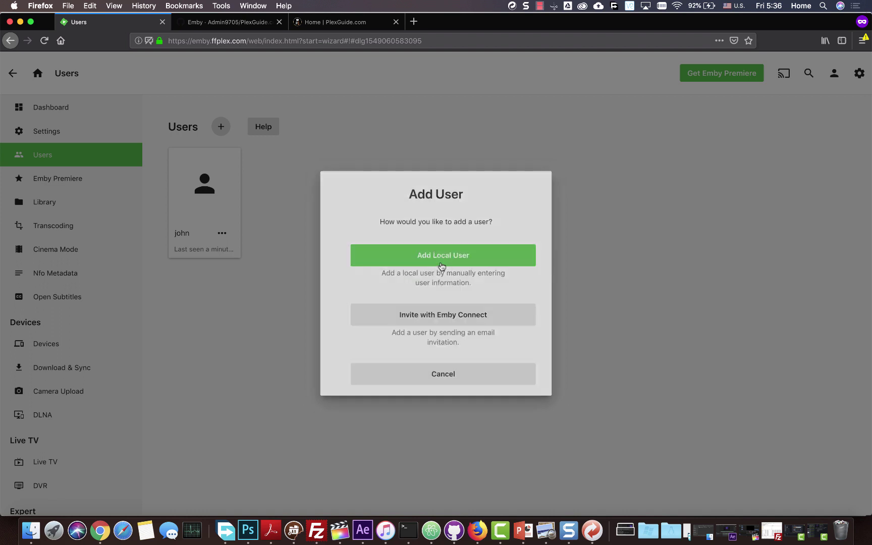
{"action": "left_click", "coordinate": [251, 161]}
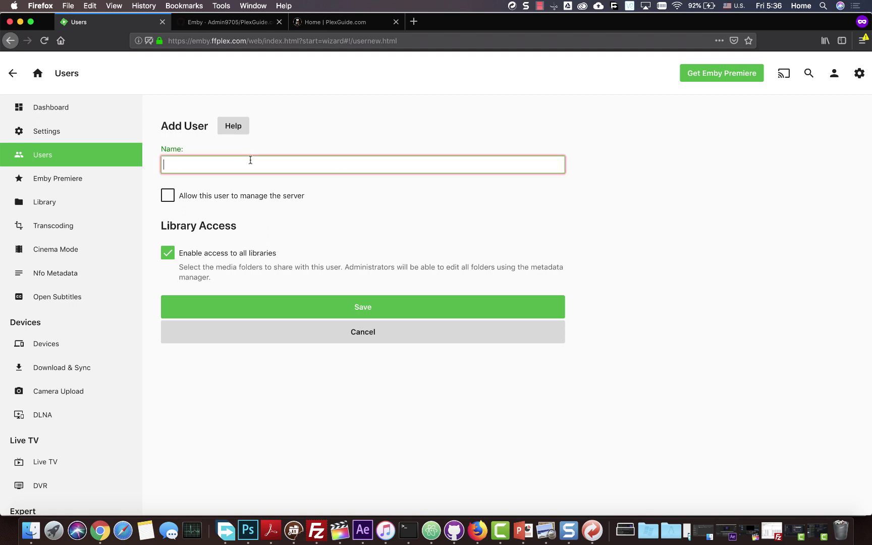
{"action": "type", "text": "betatest"}
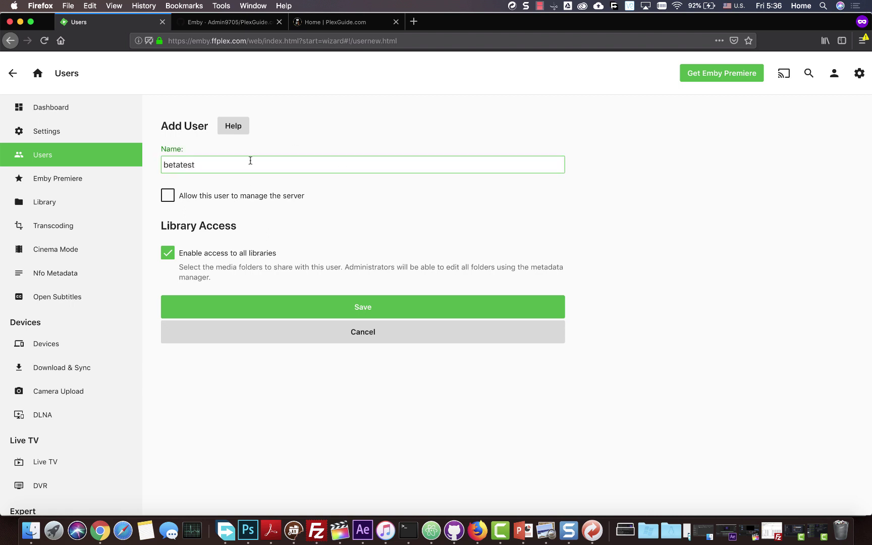
{"action": "left_click", "coordinate": [292, 309]}
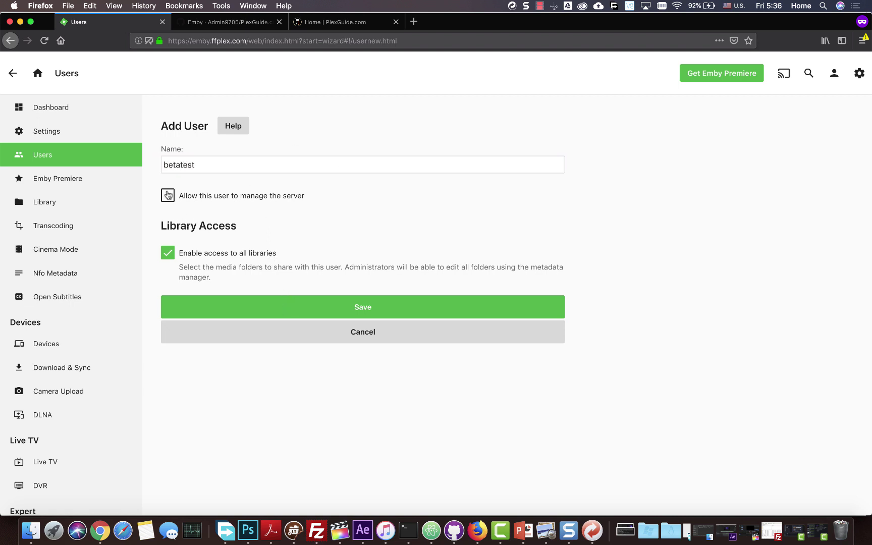
{"action": "left_click", "coordinate": [168, 253]}
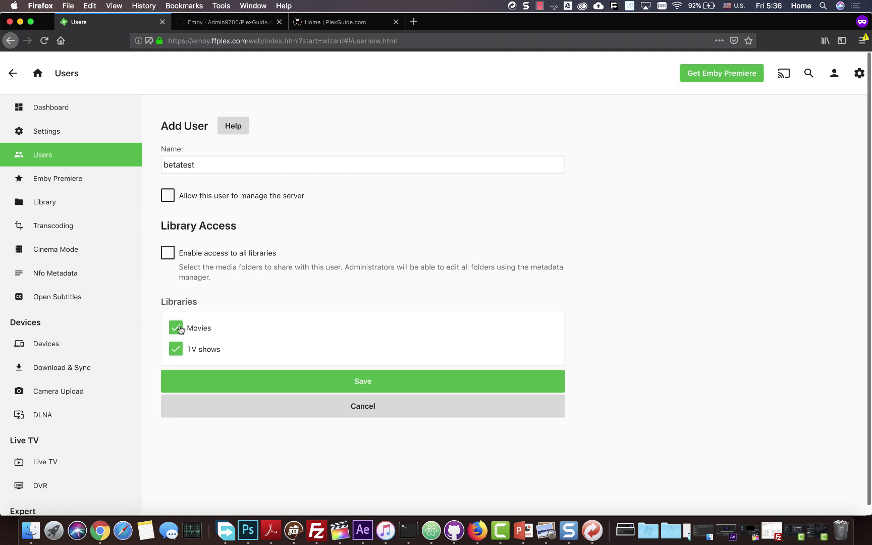
{"action": "left_click", "coordinate": [167, 253]}
{"action": "left_click", "coordinate": [297, 309]}
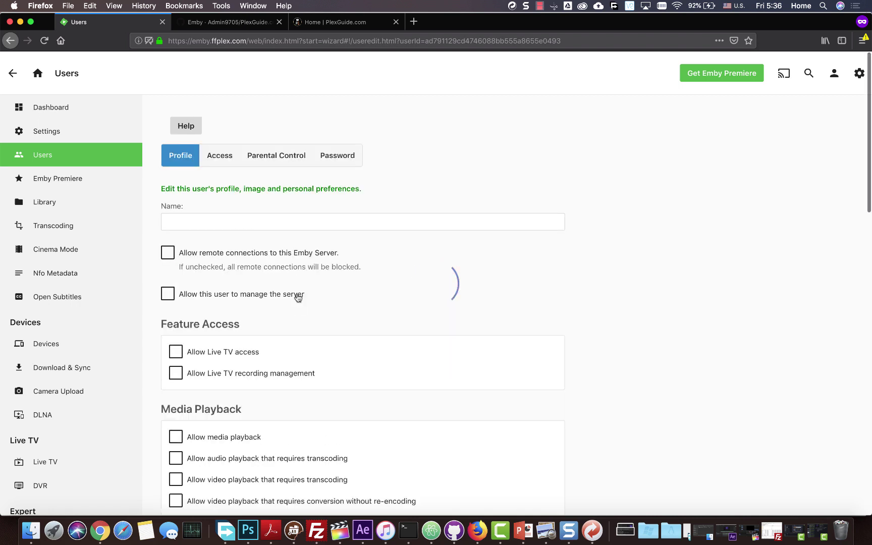
Look through the new user's profile permissions, easy pin code options and library access settings
{"action": "scroll", "coordinate": [234, 264], "scroll_direction": "down", "scroll_amount": 6}
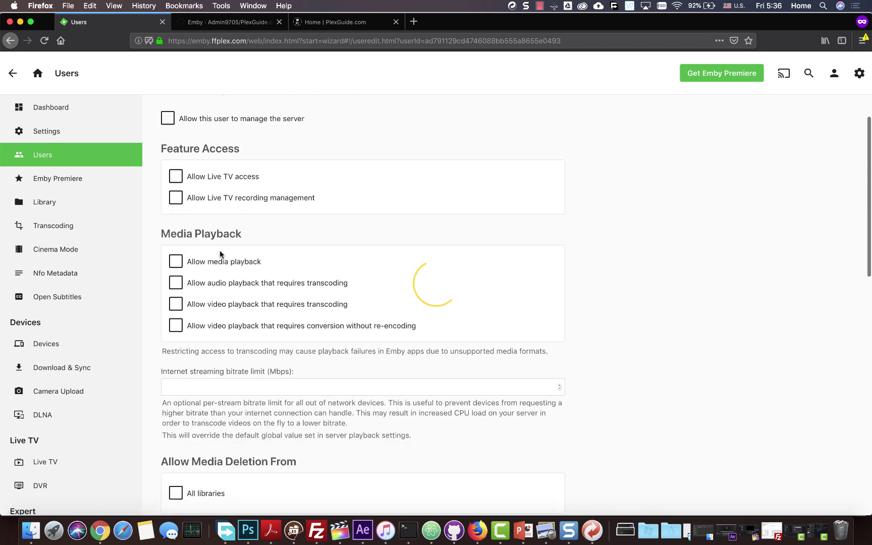
{"action": "scroll", "coordinate": [187, 171], "scroll_direction": "up", "scroll_amount": 6}
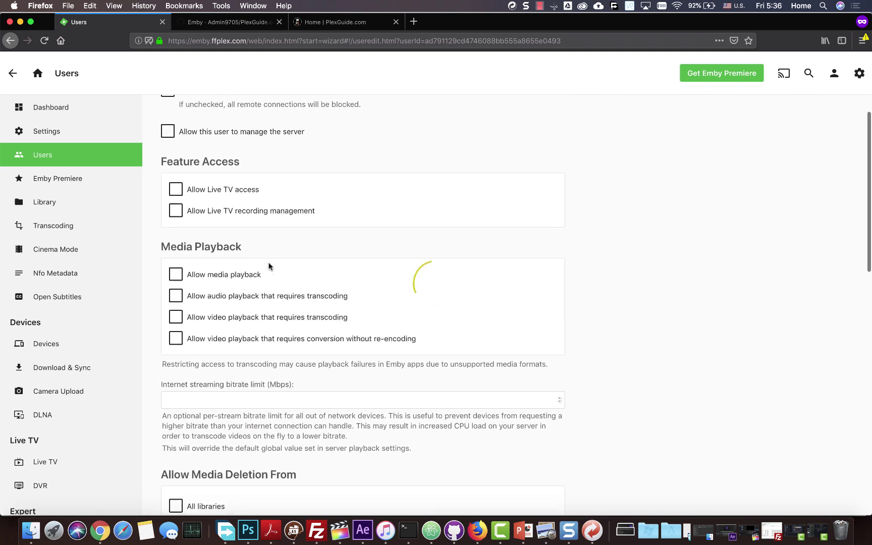
{"action": "left_click", "coordinate": [361, 161]}
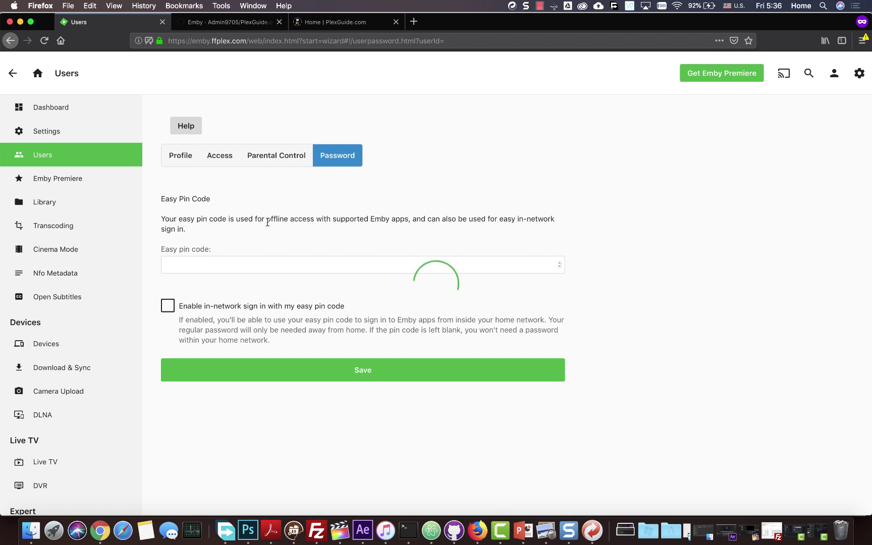
{"action": "left_click", "coordinate": [271, 263]}
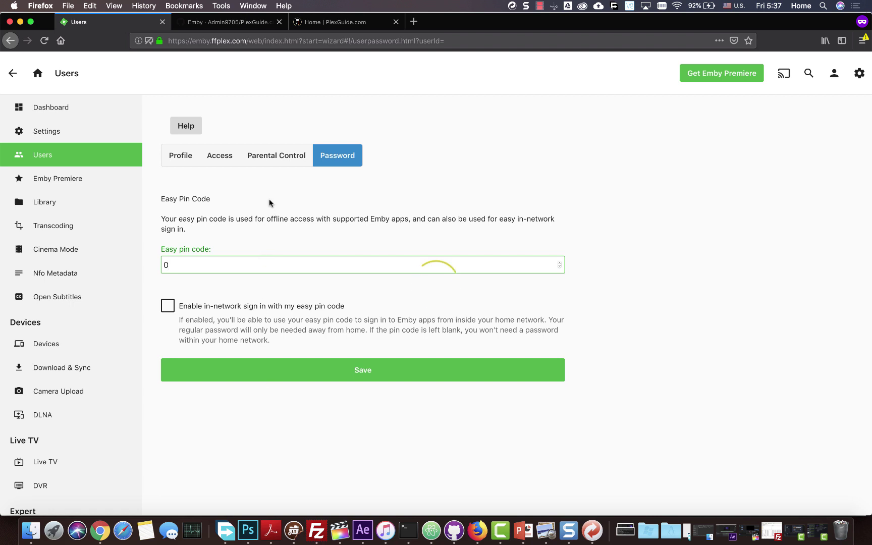
{"action": "left_click", "coordinate": [263, 166]}
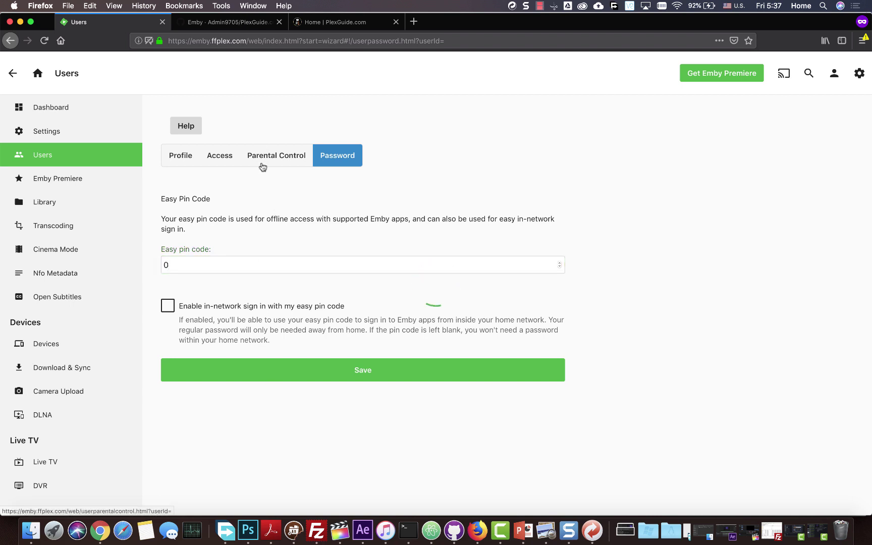
{"action": "left_click", "coordinate": [232, 158]}
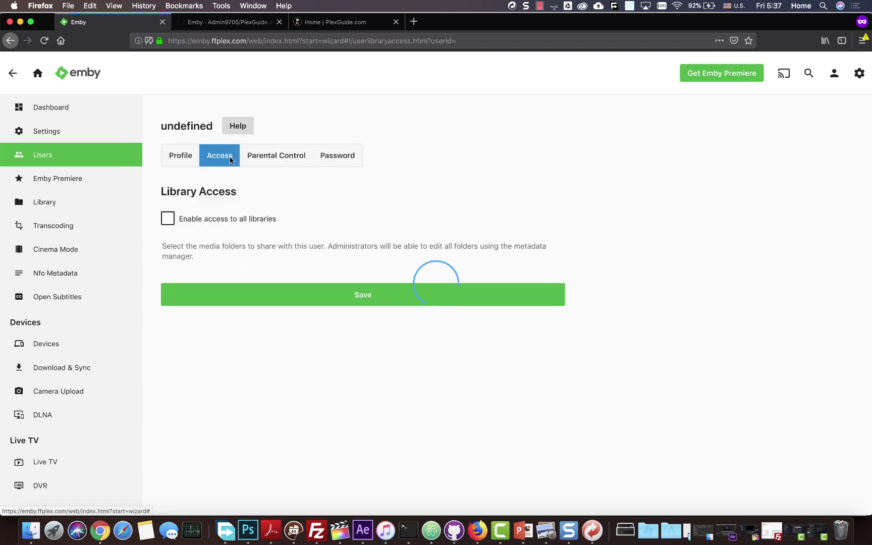
{"action": "left_click", "coordinate": [167, 220]}
{"action": "left_click", "coordinate": [180, 153]}
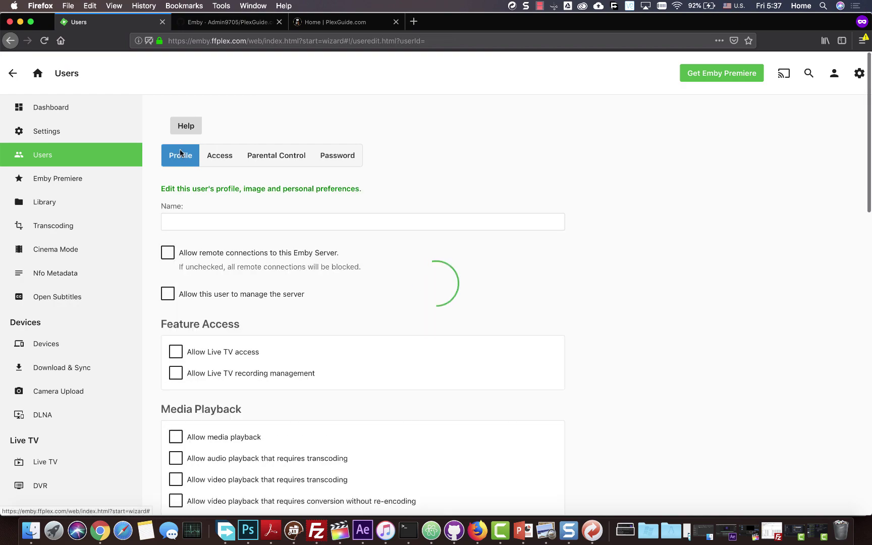
{"action": "scroll", "coordinate": [253, 202], "scroll_direction": "down", "scroll_amount": 15}
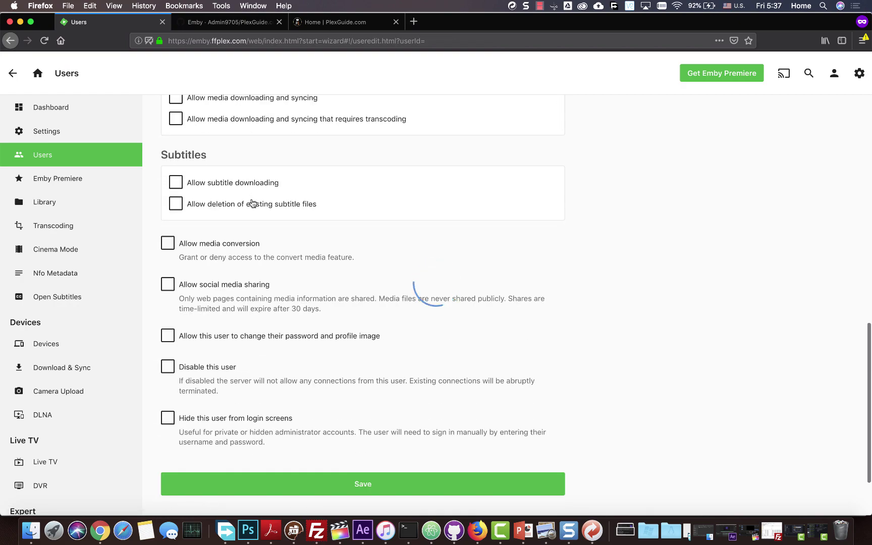
{"action": "left_click", "coordinate": [111, 151]}
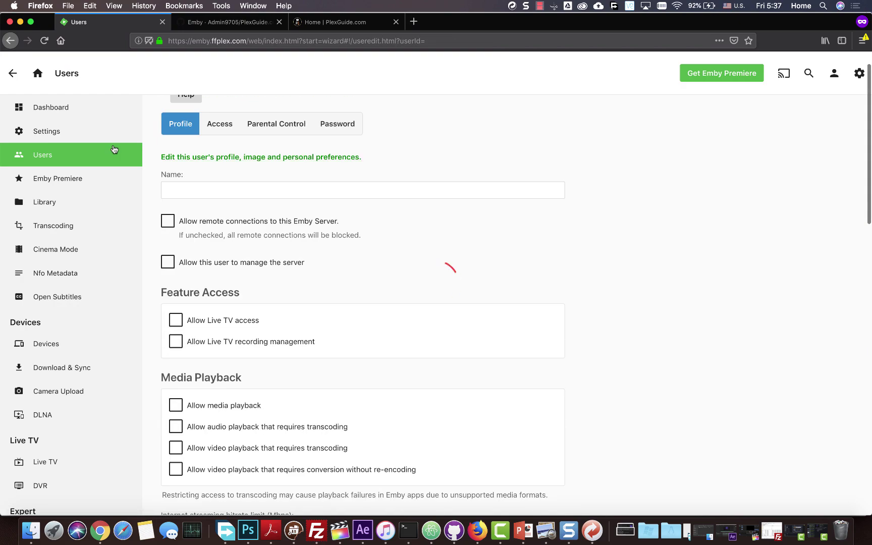
Look over the Emby Premiere page, the remaining server sections and the Cinema Mode options
{"action": "left_click", "coordinate": [50, 184]}
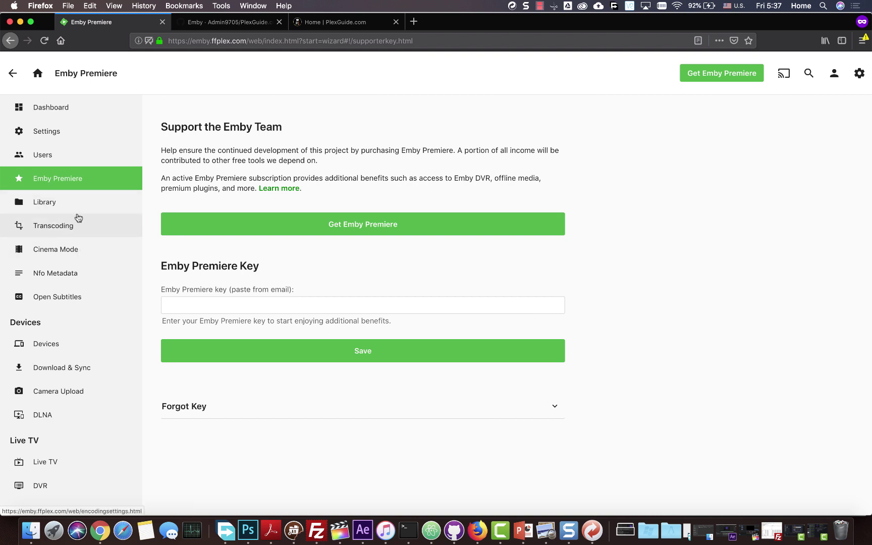
{"action": "scroll", "coordinate": [76, 214], "scroll_direction": "down", "scroll_amount": 1}
{"action": "scroll", "coordinate": [65, 267], "scroll_direction": "down", "scroll_amount": 2}
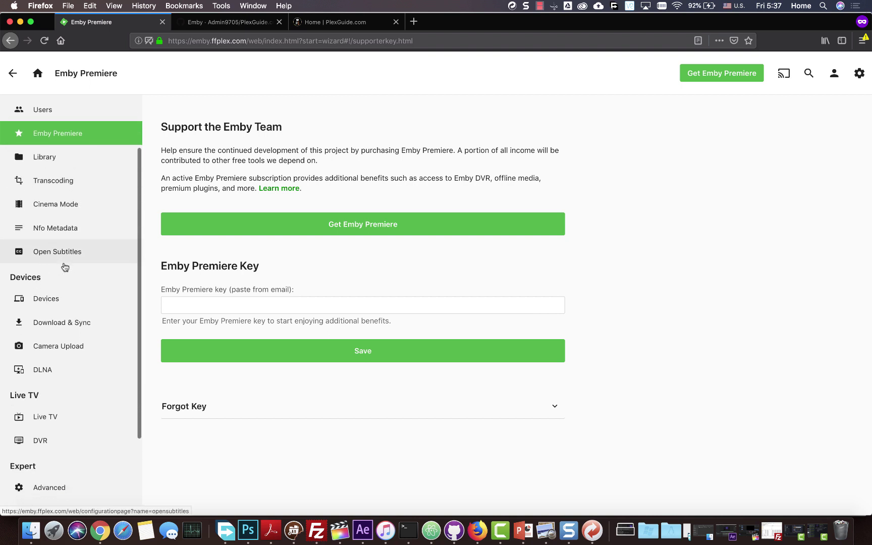
{"action": "scroll", "coordinate": [64, 267], "scroll_direction": "down", "scroll_amount": 5}
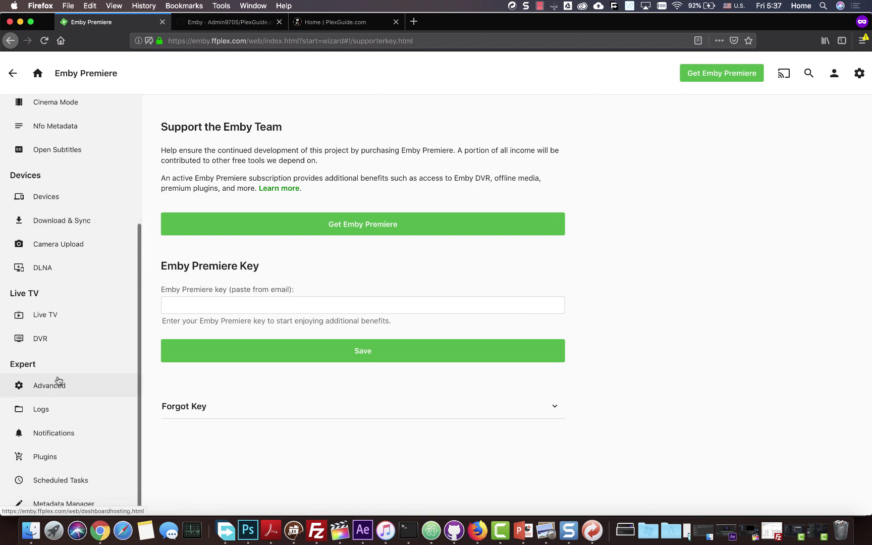
{"action": "scroll", "coordinate": [58, 381], "scroll_direction": "up", "scroll_amount": 8}
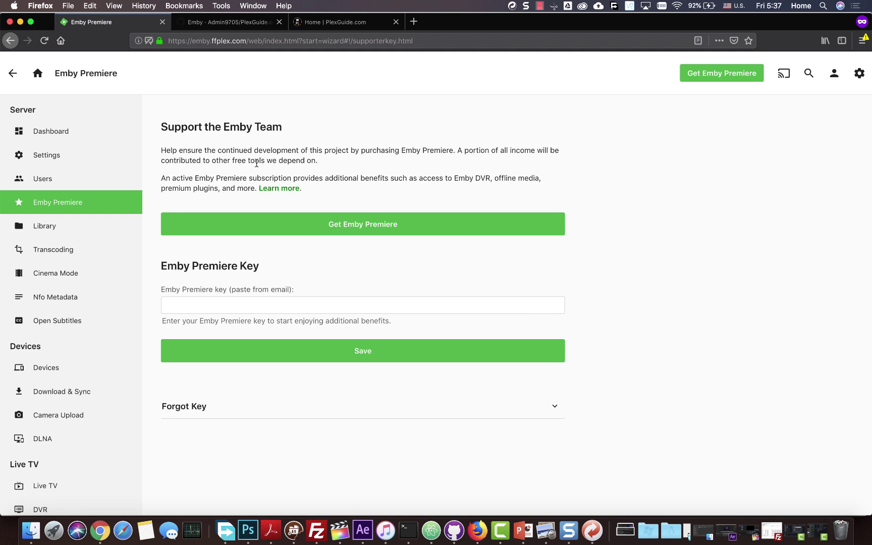
{"action": "left_click", "coordinate": [88, 273]}
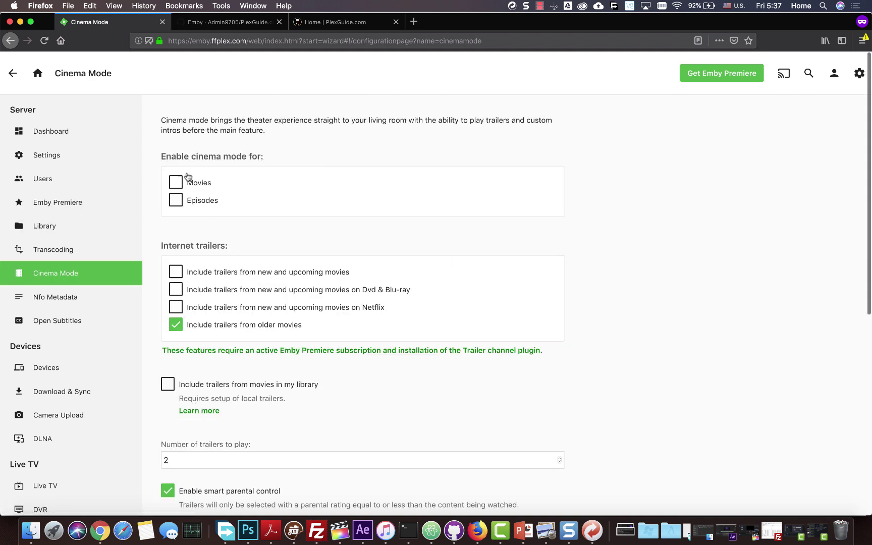
Examine the server's advanced hosting settings, including ports, external domain, SSL certificate and port mapping
{"action": "scroll", "coordinate": [108, 358], "scroll_direction": "down", "scroll_amount": 5}
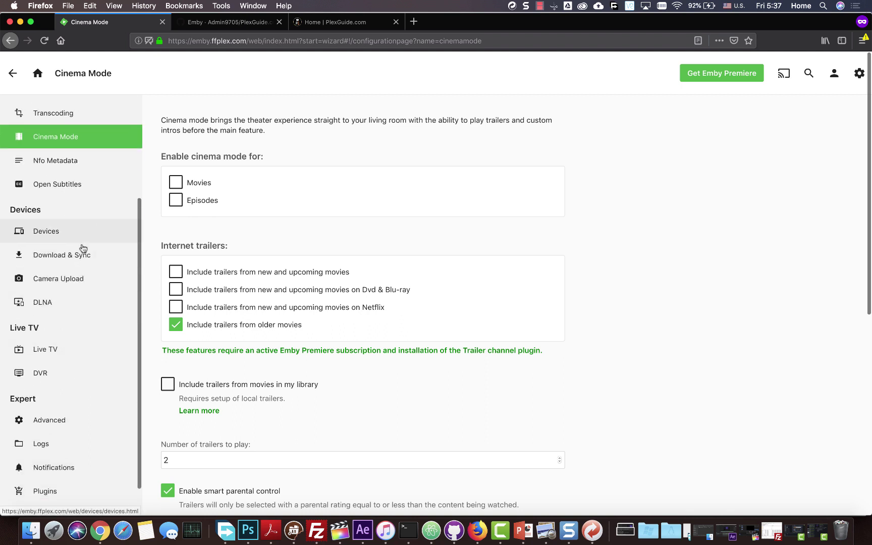
{"action": "scroll", "coordinate": [63, 277], "scroll_direction": "down", "scroll_amount": 1}
{"action": "left_click", "coordinate": [55, 385]}
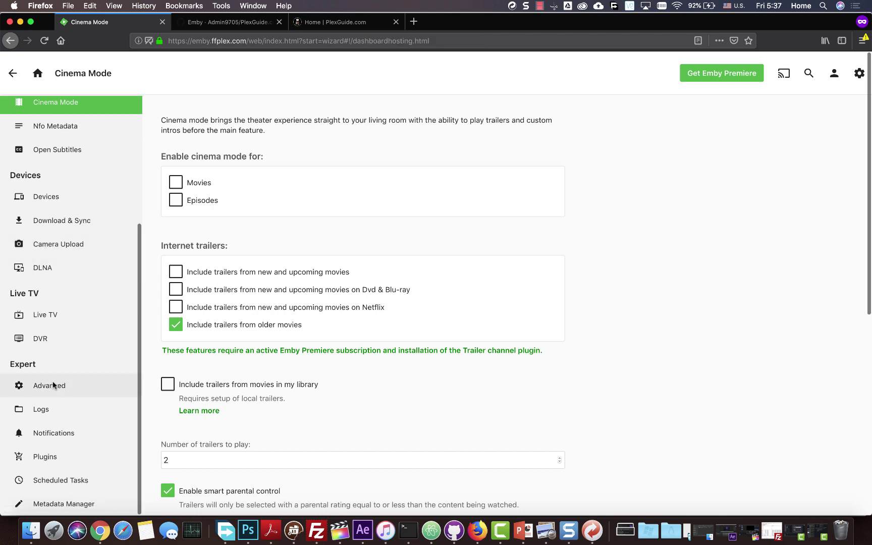
{"action": "scroll", "coordinate": [226, 210], "scroll_direction": "down", "scroll_amount": 12}
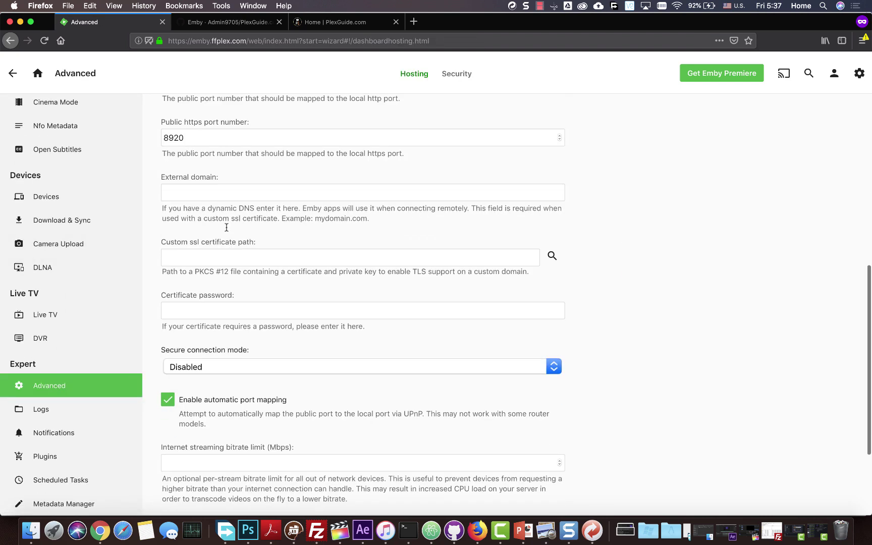
{"action": "scroll", "coordinate": [226, 230], "scroll_direction": "up", "scroll_amount": 12}
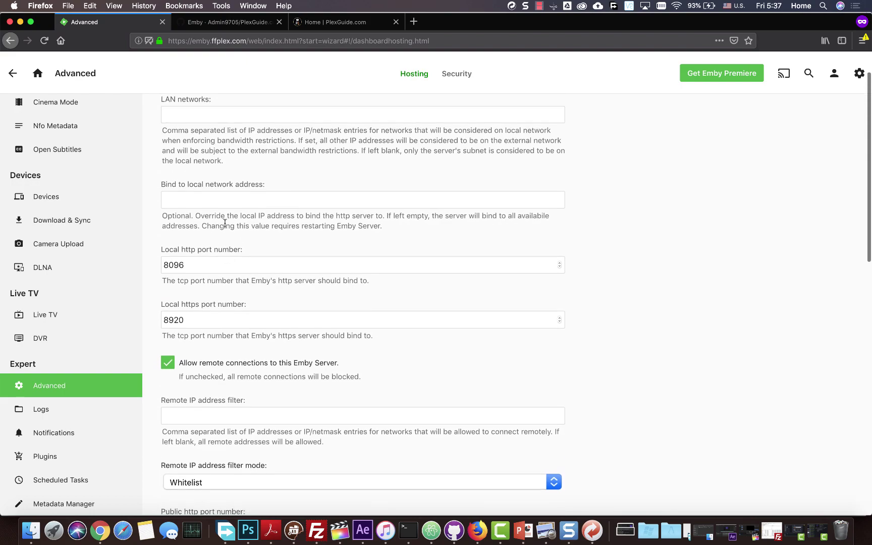
Review the PlexGuide GitHub wiki page for Emby, covering access information and configuration, and switch to the PlexGuide.com home page
{"action": "left_click", "coordinate": [203, 24]}
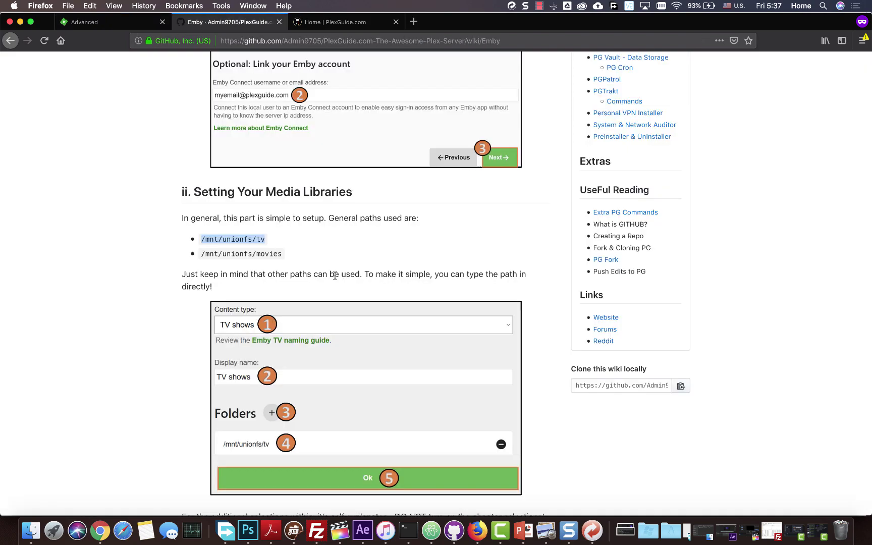
{"action": "scroll", "coordinate": [335, 275], "scroll_direction": "down", "scroll_amount": 10}
{"action": "scroll", "coordinate": [334, 276], "scroll_direction": "up", "scroll_amount": 20}
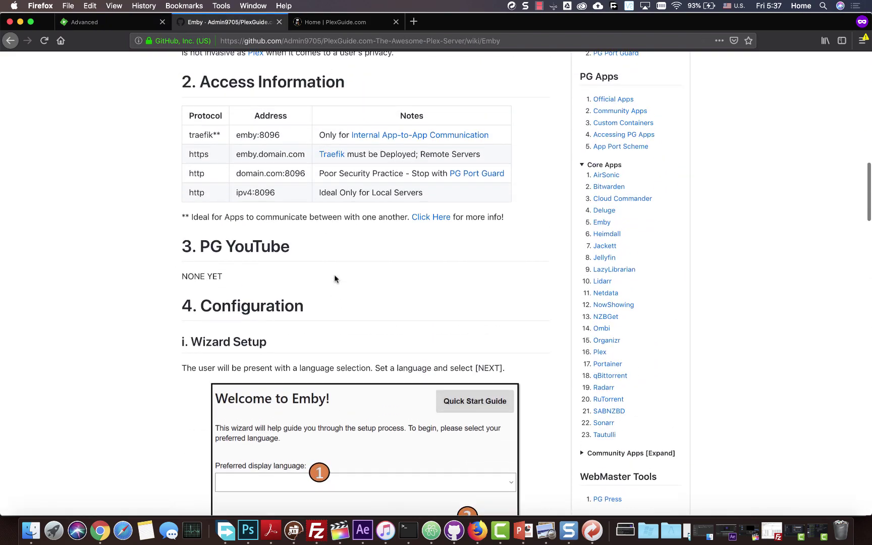
{"action": "scroll", "coordinate": [335, 279], "scroll_direction": "down", "scroll_amount": 20}
{"action": "scroll", "coordinate": [335, 279], "scroll_direction": "up", "scroll_amount": 20}
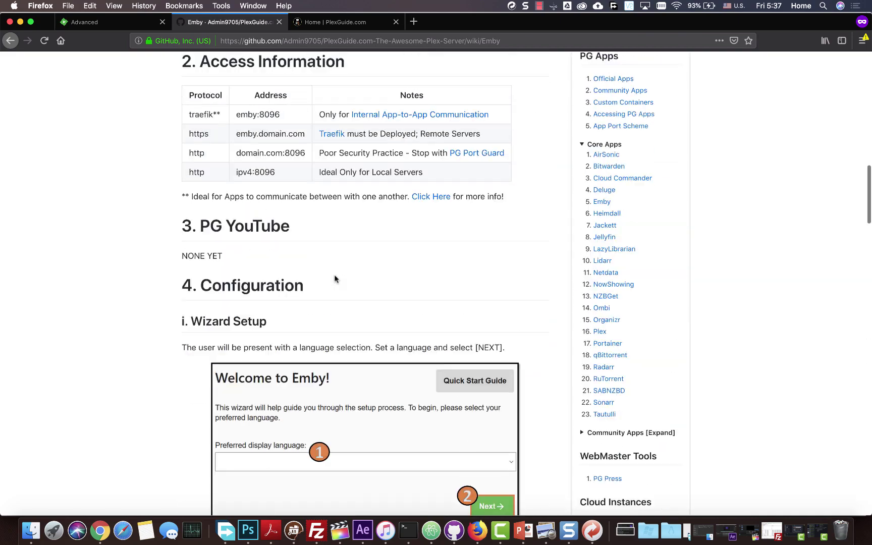
{"action": "scroll", "coordinate": [335, 279], "scroll_direction": "up", "scroll_amount": 6}
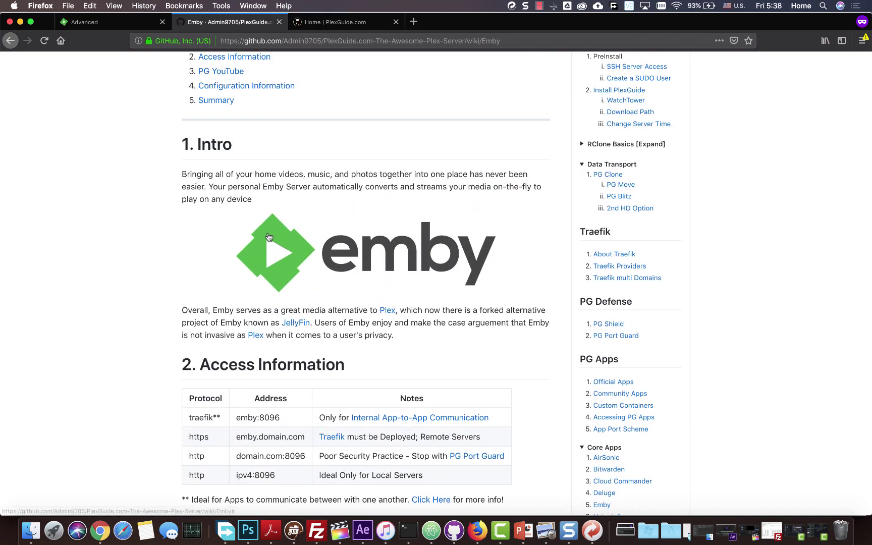
{"action": "left_click", "coordinate": [316, 24]}
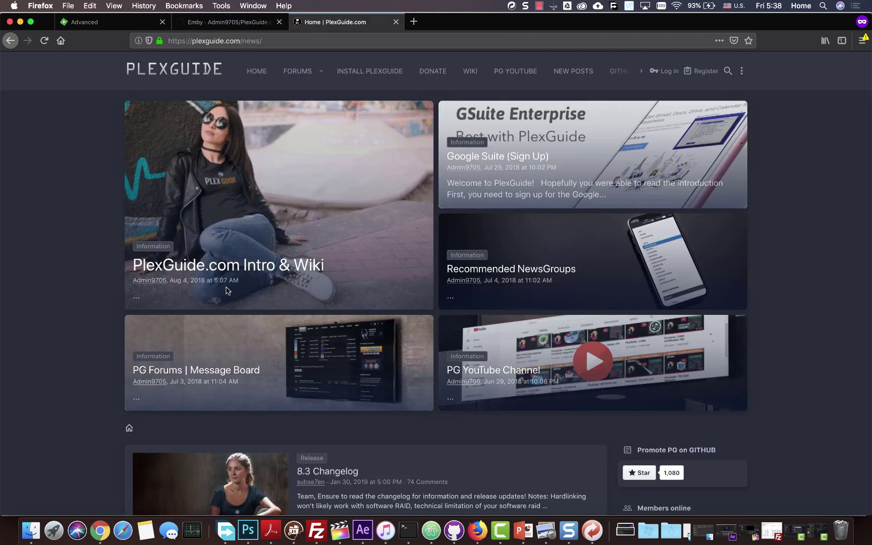